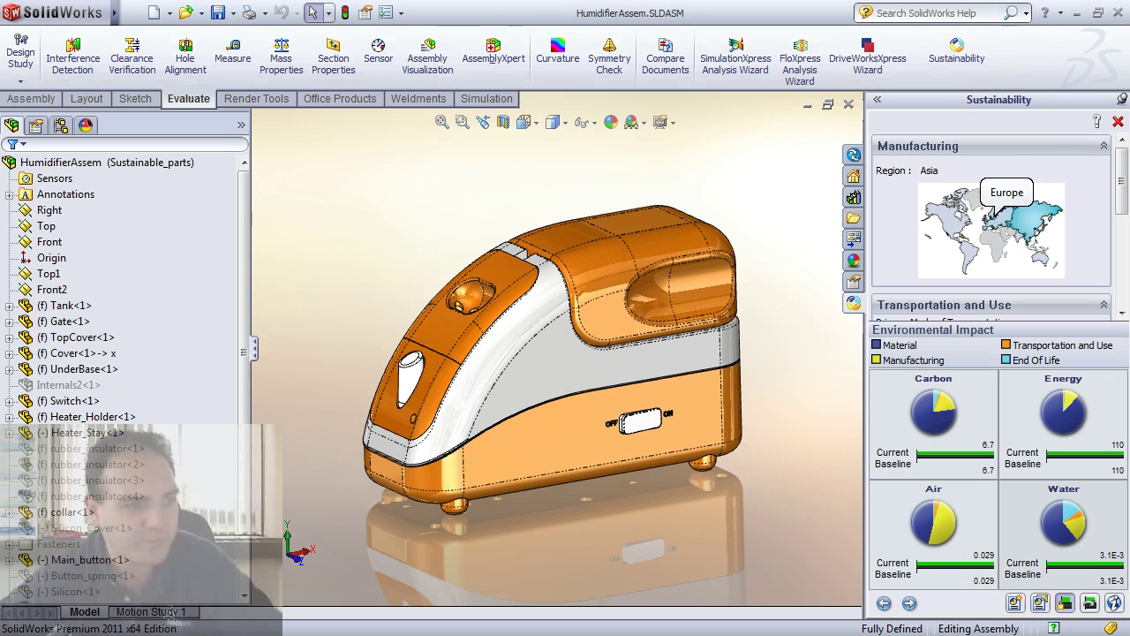
pyautogui.scroll(-2, 1122, 190)
pyautogui.scroll(2, 1121, 190)
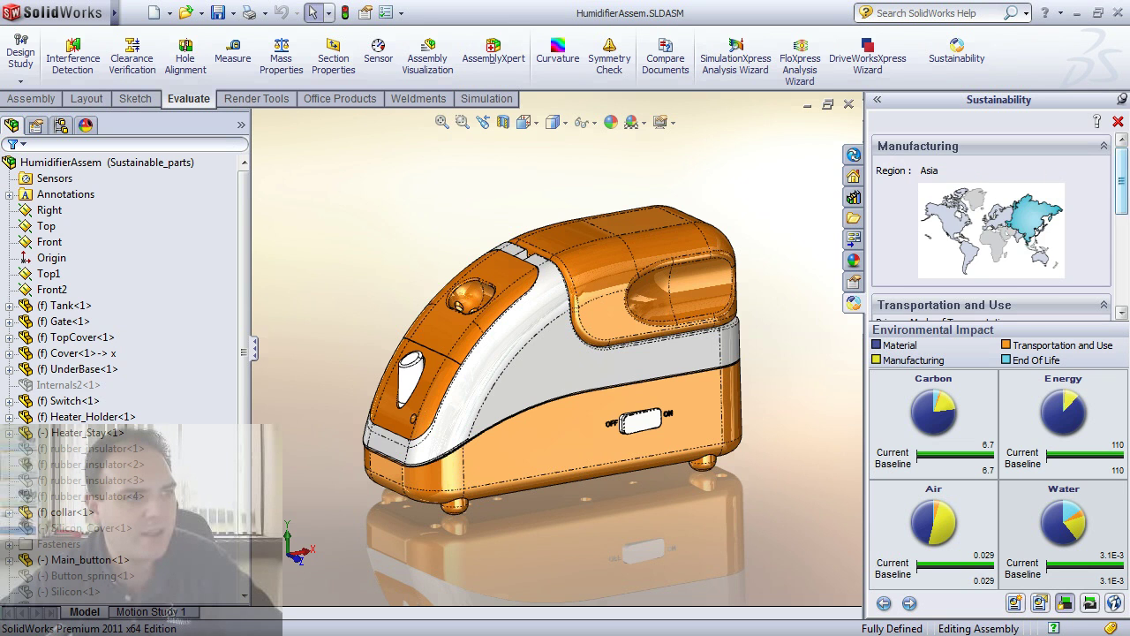
pyautogui.scroll(-2, 1121, 194)
pyautogui.scroll(-1, 1120, 194)
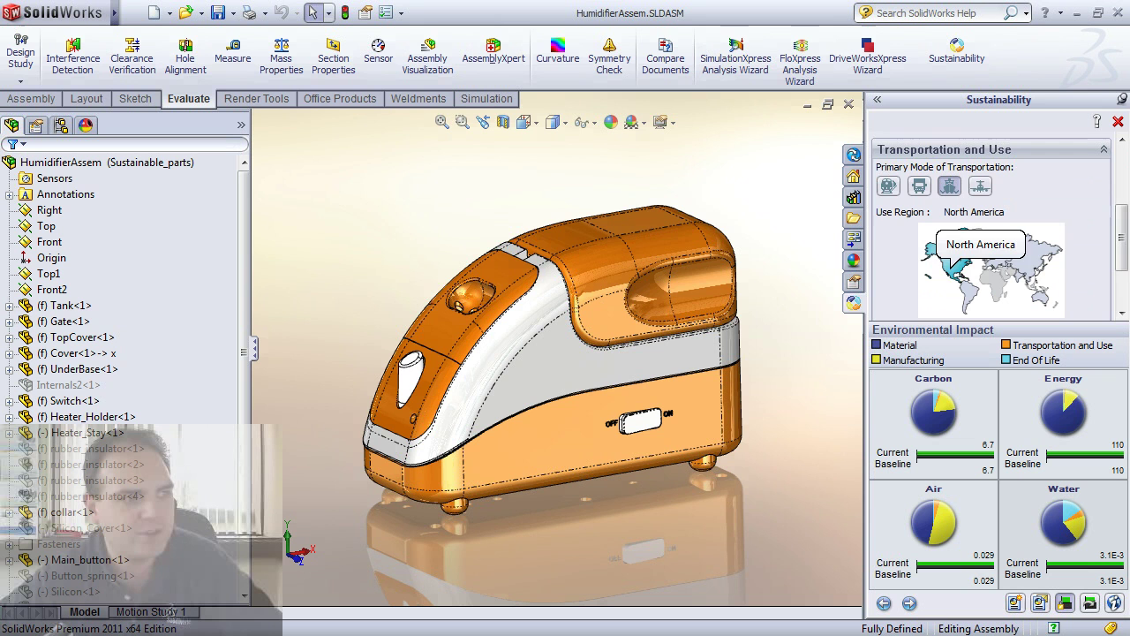
pyautogui.scroll(-2, 1121, 221)
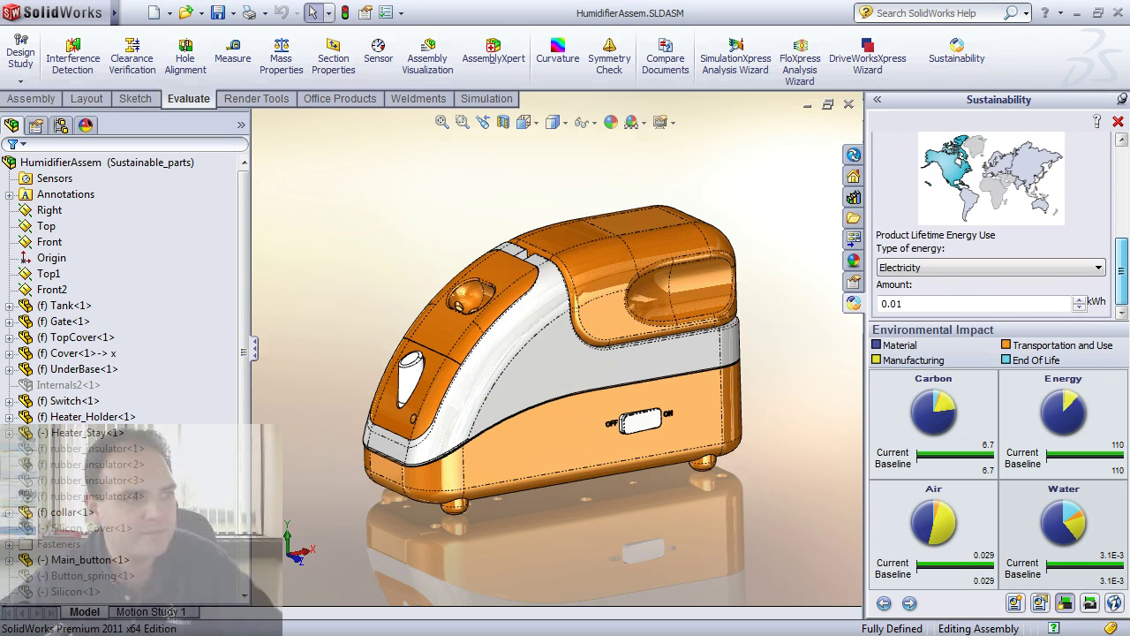
pyautogui.click(989, 266)
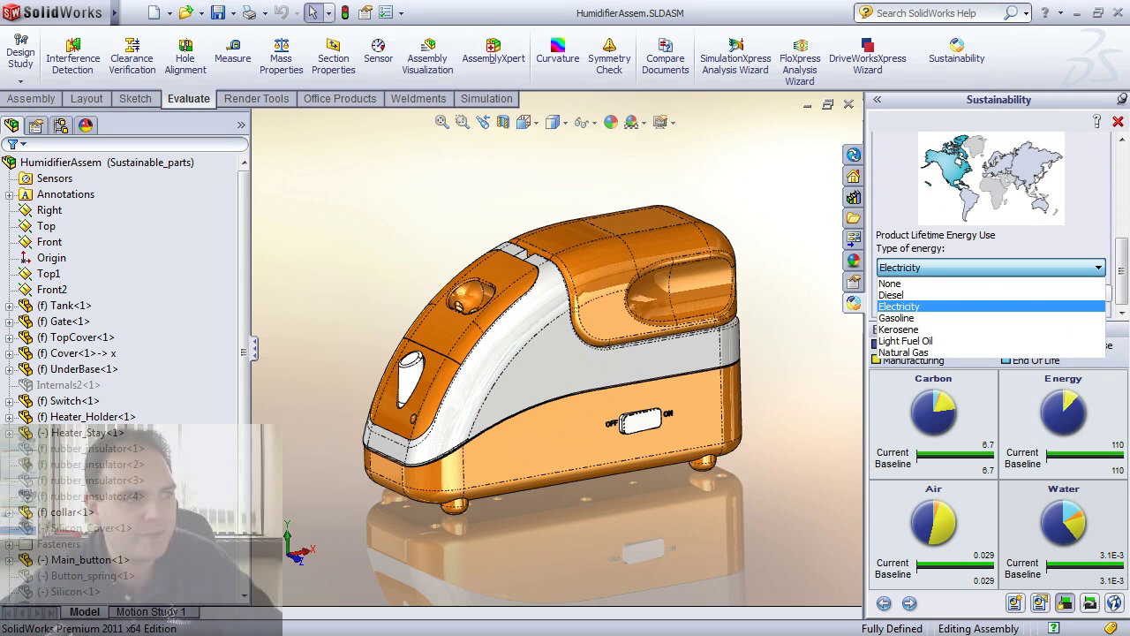
pyautogui.click(901, 306)
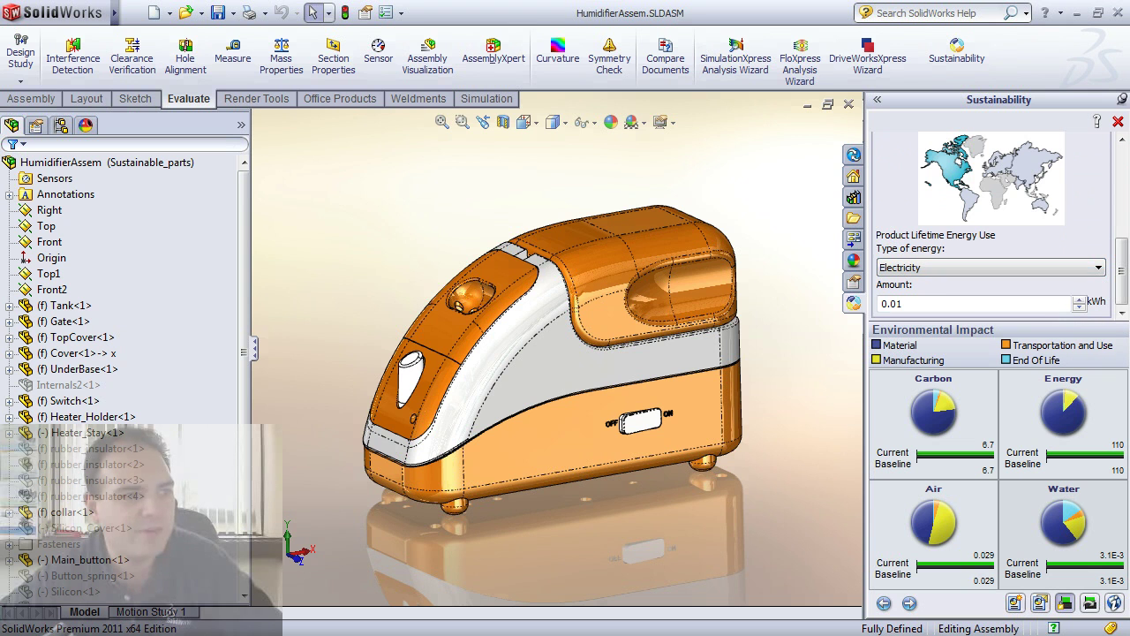
pyautogui.click(936, 303)
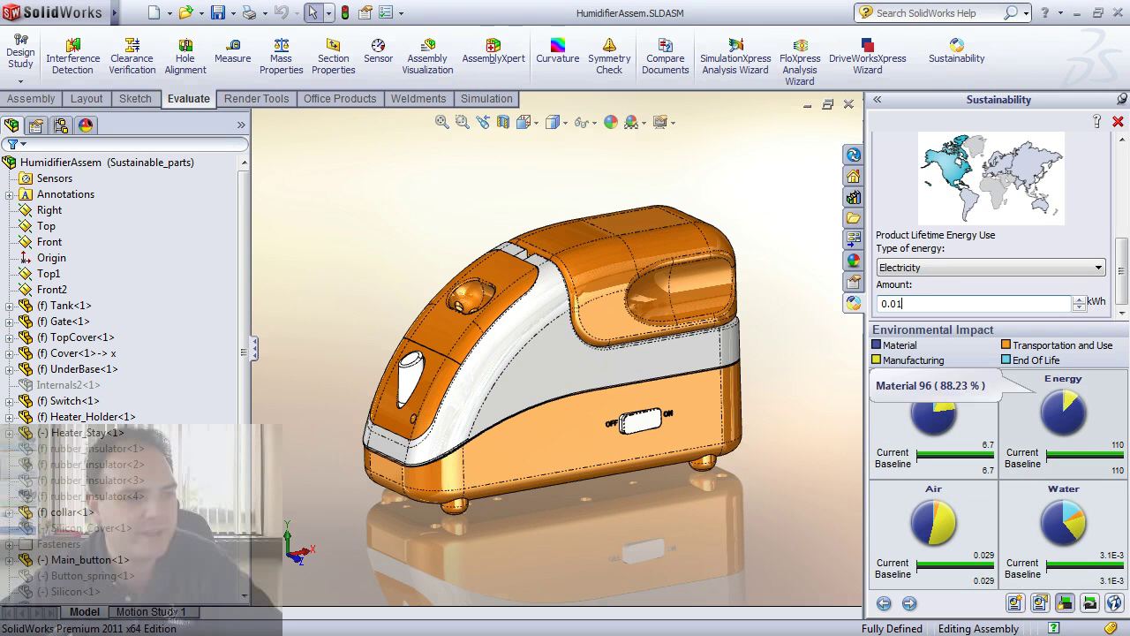
pyautogui.moveTo(942, 402)
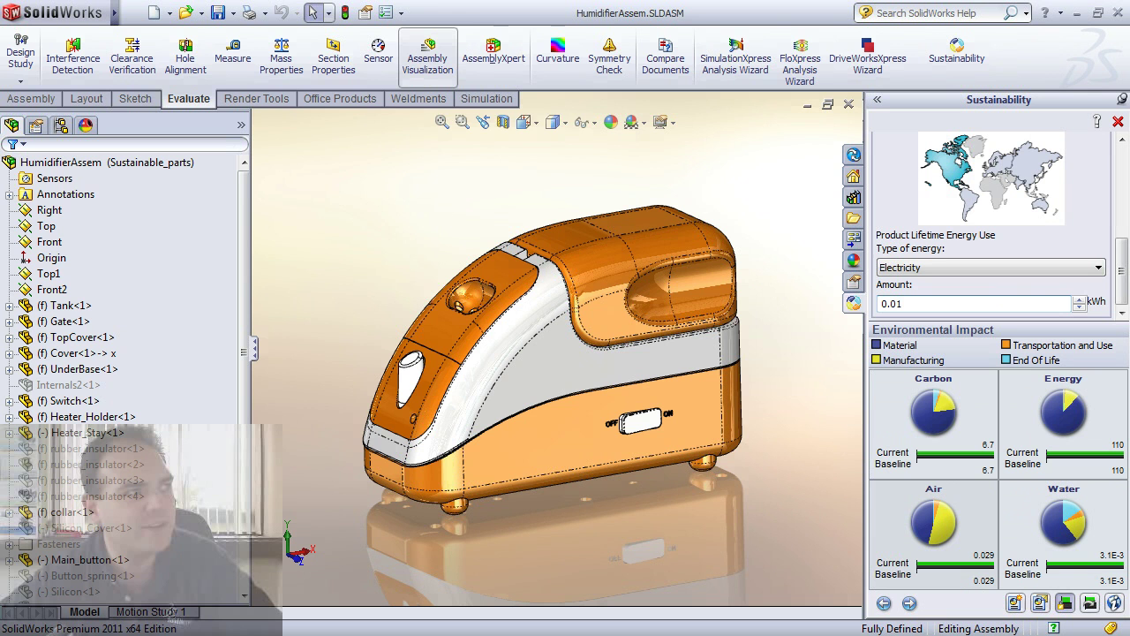
# Step: Colour the humidifier parts by sustainability impact and select the Tank for individual review
pyautogui.click(427, 58)
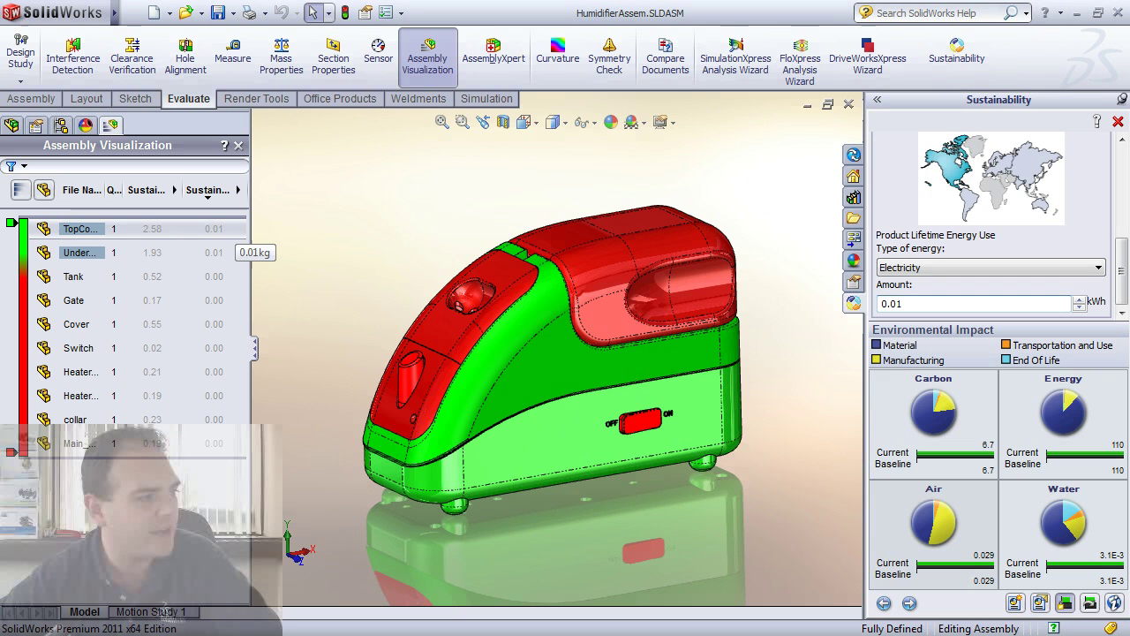
pyautogui.press('Return')
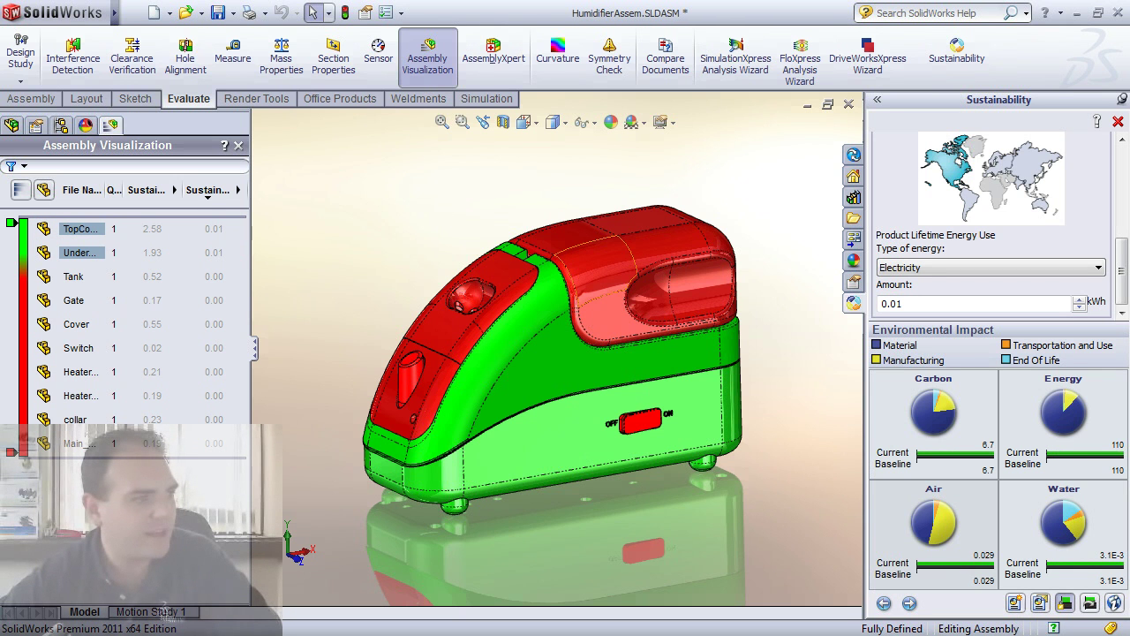
pyautogui.click(593, 285)
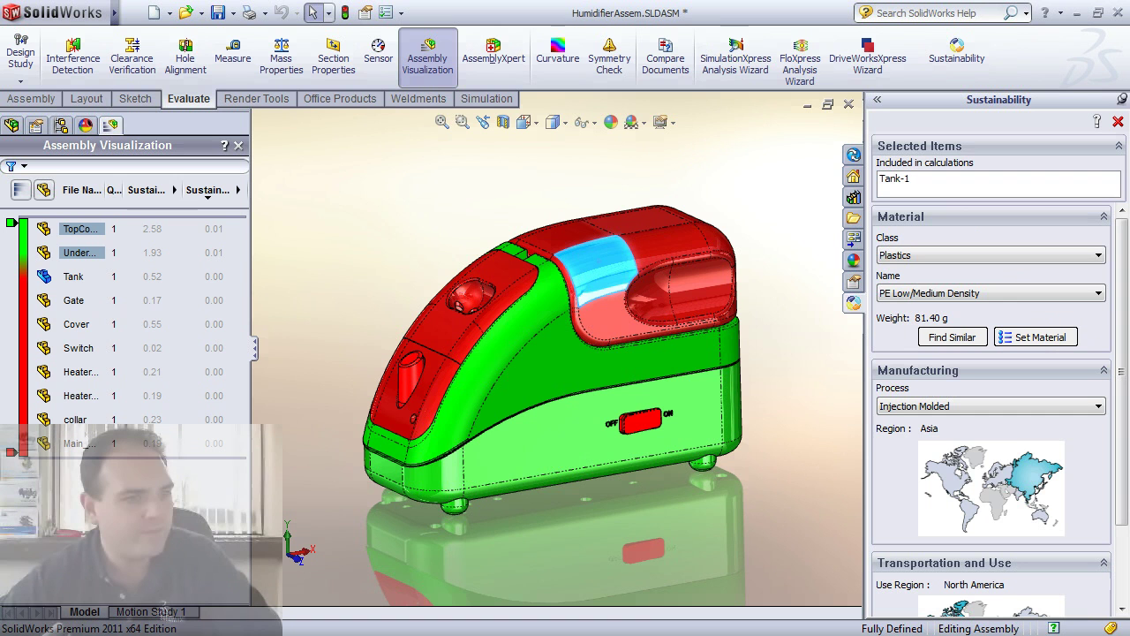
pyautogui.click(623, 237)
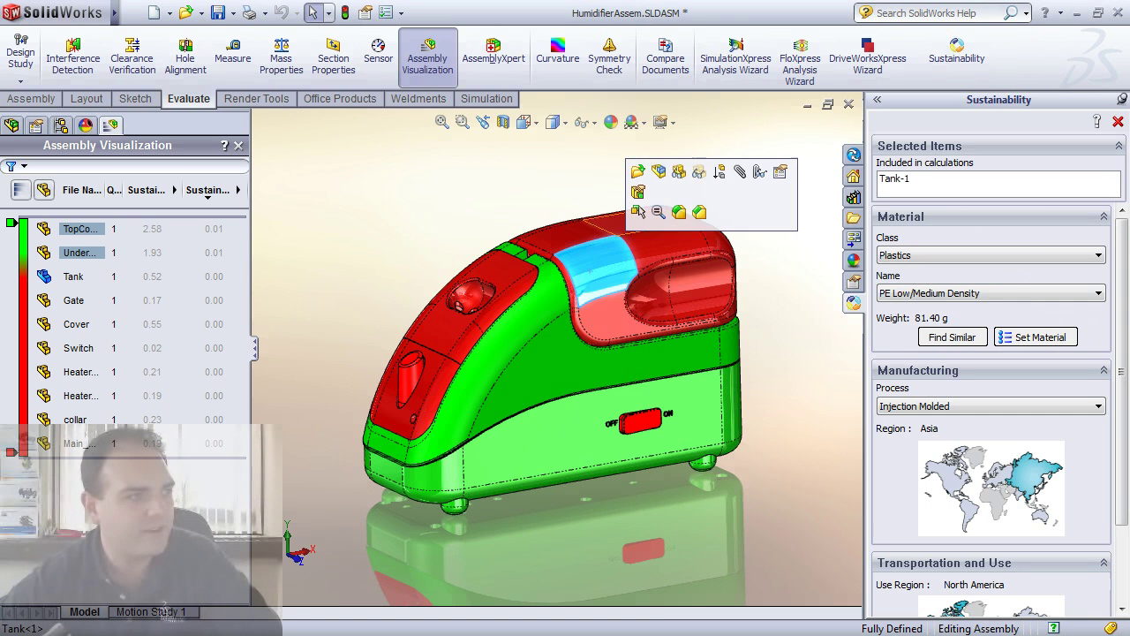
# Step: Open the Tank as its own part, keeping Injection Molded as the manufacturing process
pyautogui.click(639, 192)
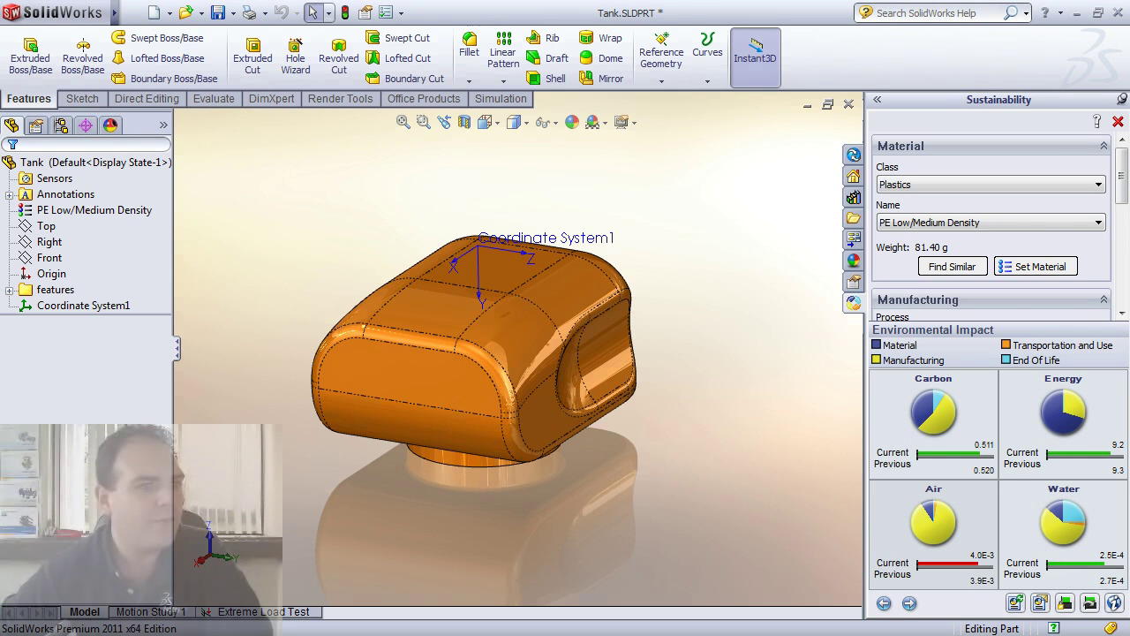
pyautogui.click(989, 230)
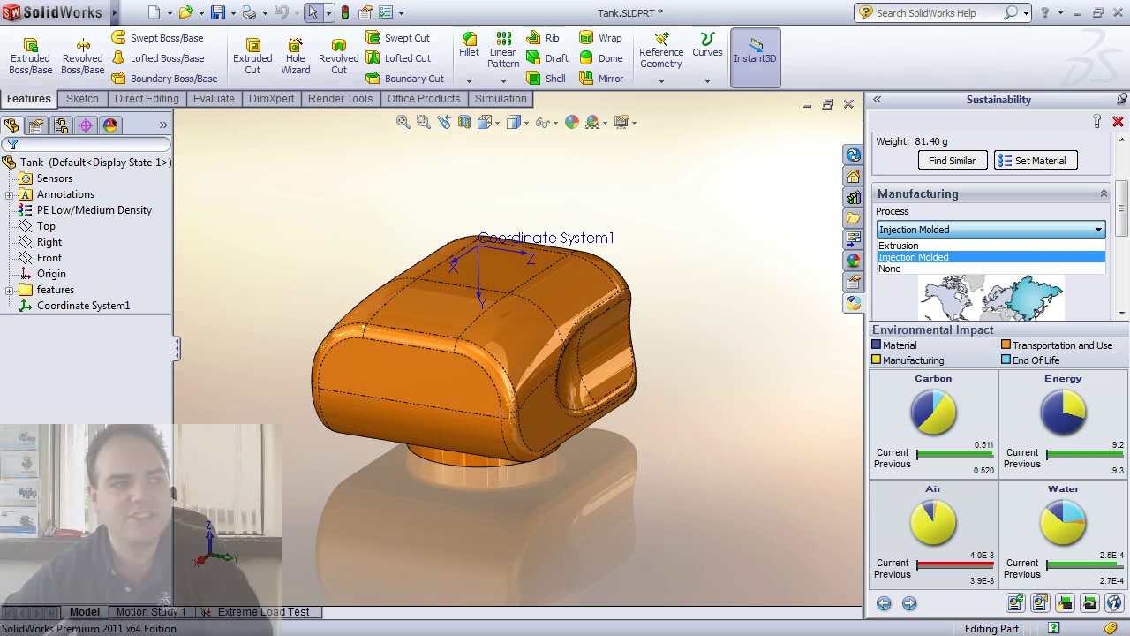
pyautogui.click(990, 230)
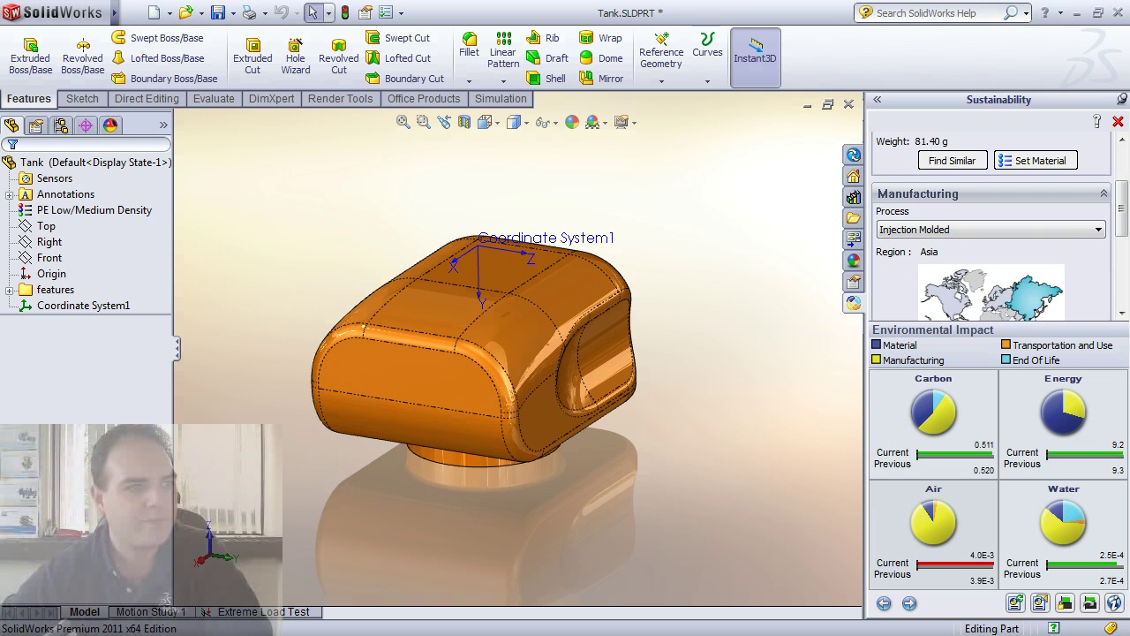
pyautogui.scroll(-3, 990, 226)
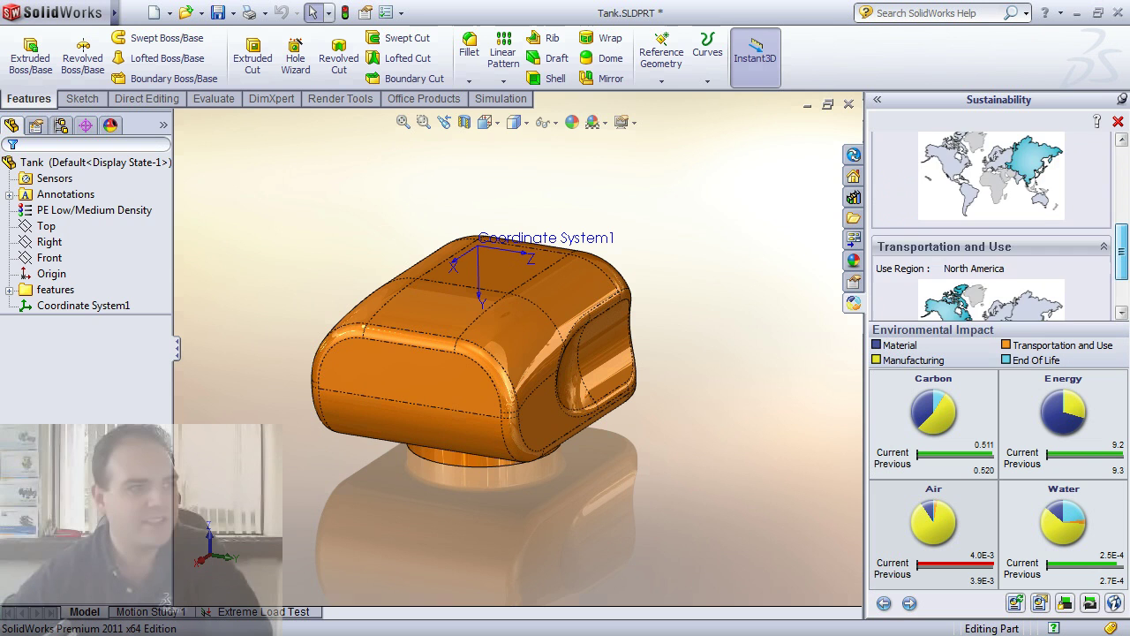
pyautogui.scroll(-3, 989, 226)
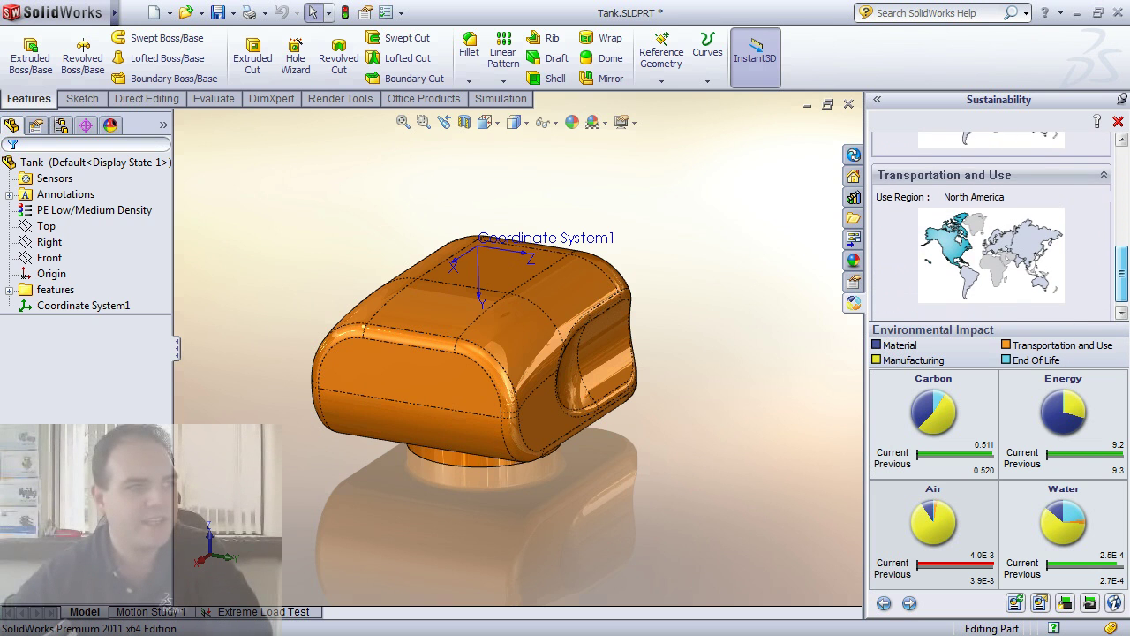
pyautogui.scroll(6, 989, 226)
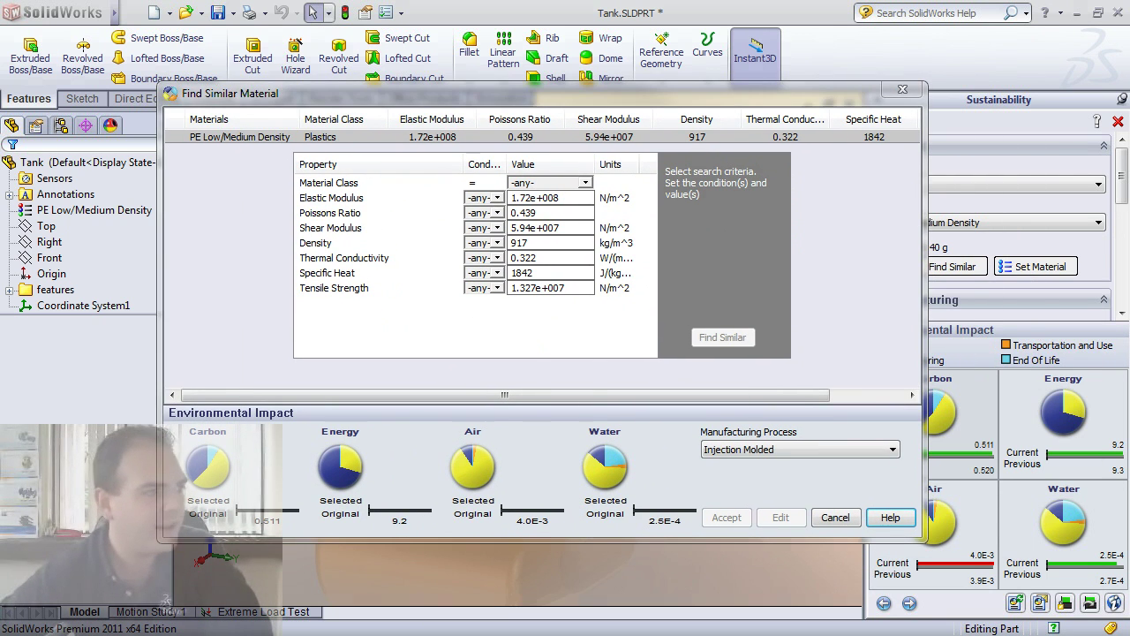
# Step: Search Plastics for materials with a similar (~) density to PE Low/Medium Density
pyautogui.hotkey('alt', 'Down')
pyautogui.press('Down')
pyautogui.press('Down')
pyautogui.press('Down')
pyautogui.press('Down')
pyautogui.press('Down')
pyautogui.press('Down')
pyautogui.press('Down')
pyautogui.press('Down')
pyautogui.press('Down')
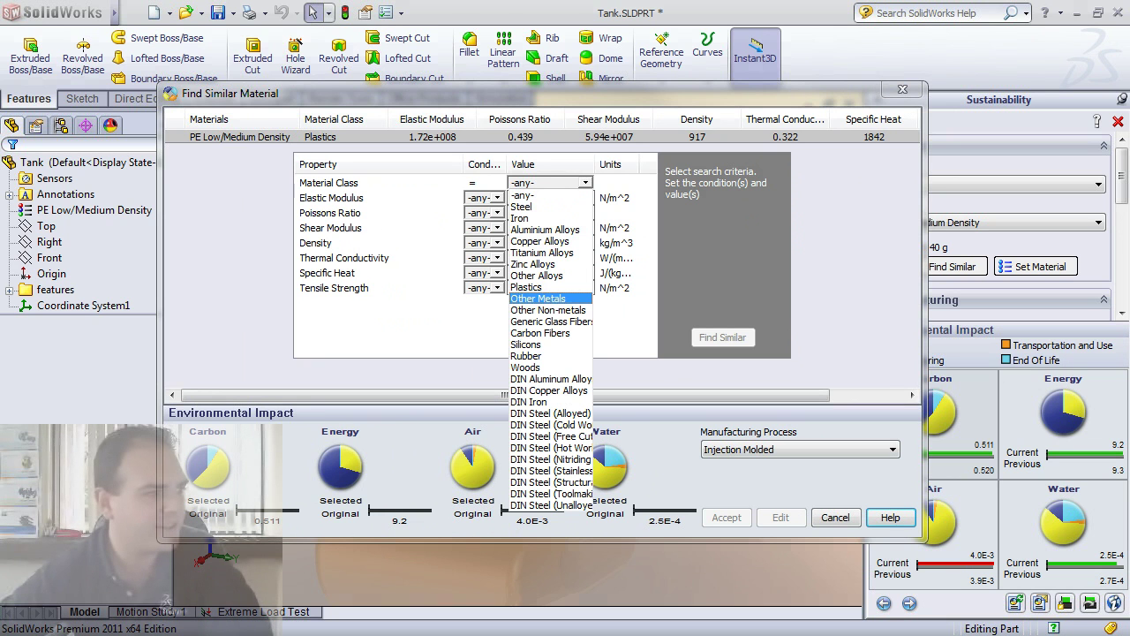
pyautogui.press('Up')
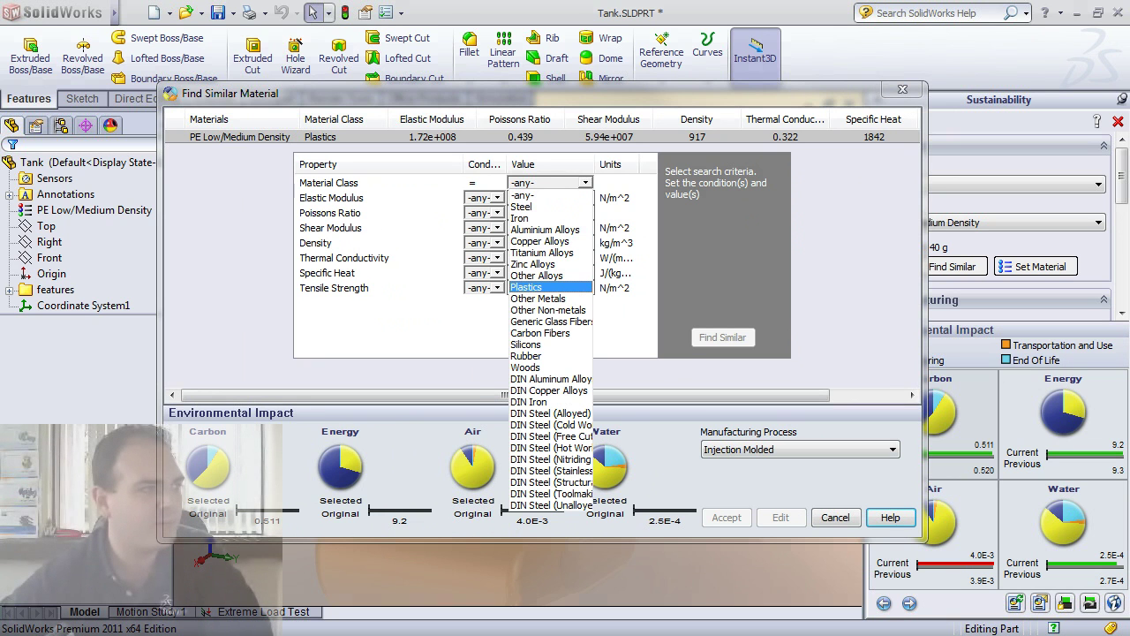
pyautogui.press('Return')
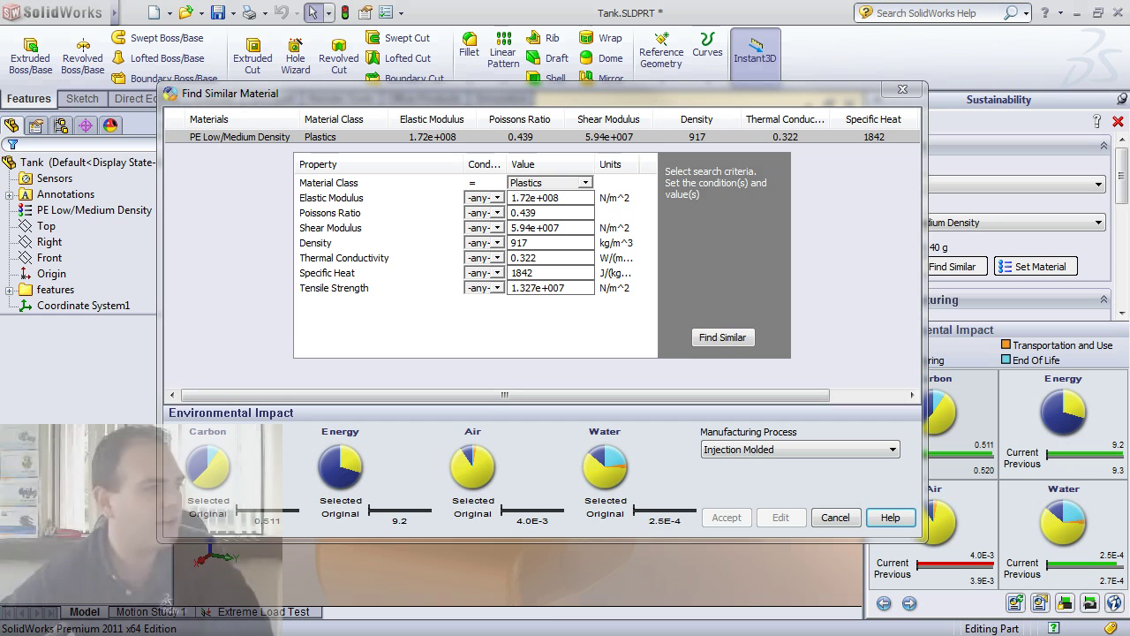
pyautogui.click(497, 243)
pyautogui.click(484, 285)
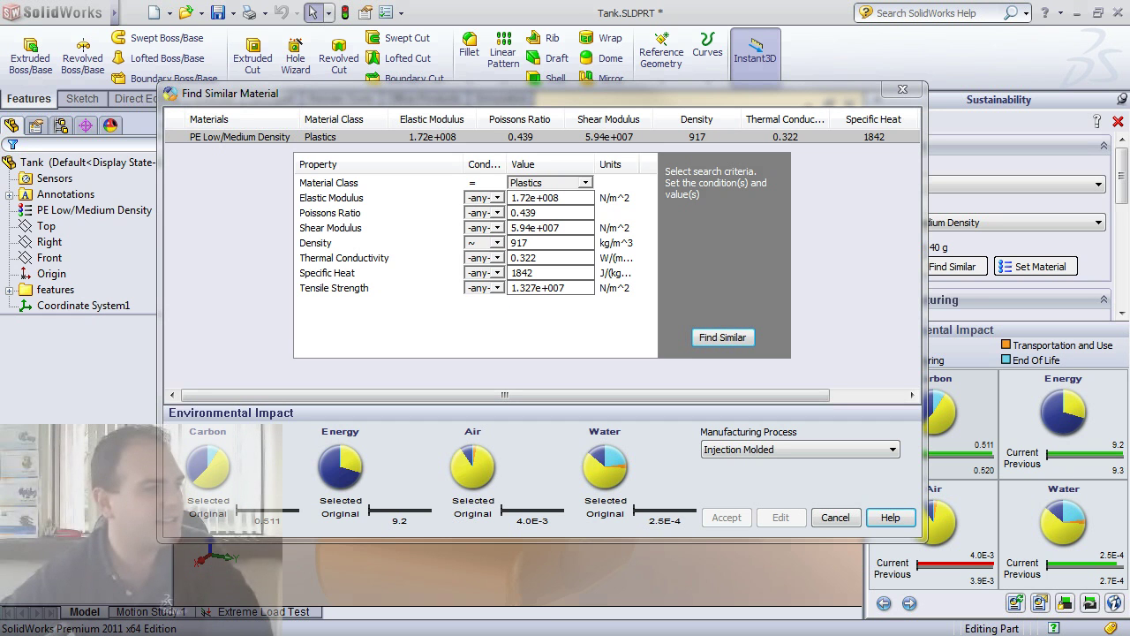
pyautogui.press('Return')
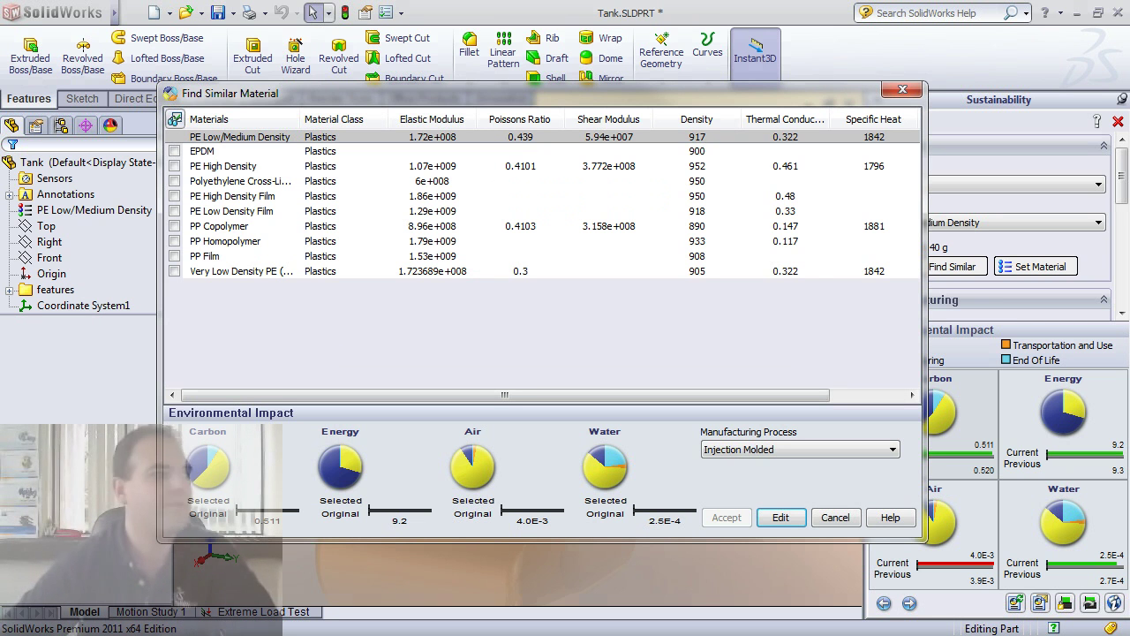
pyautogui.moveTo(353, 93); pyautogui.dragTo(373, 124)
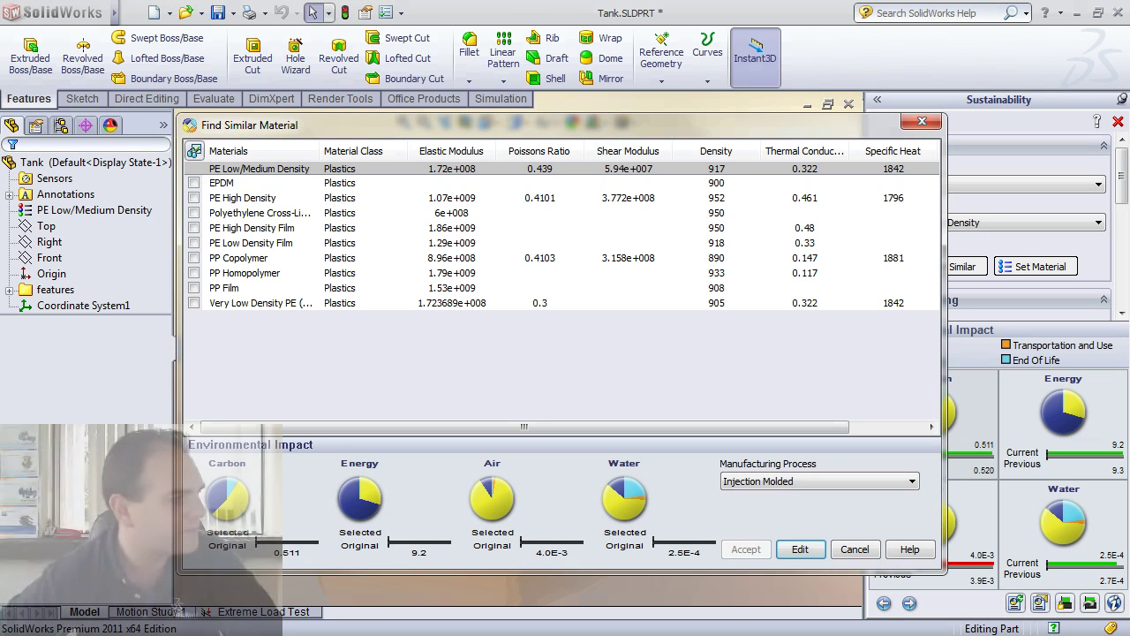
# Step: Compare PP Copolymer and PP Homopolymer, then accept PP Homopolymer as the tank material
pyautogui.click(238, 258)
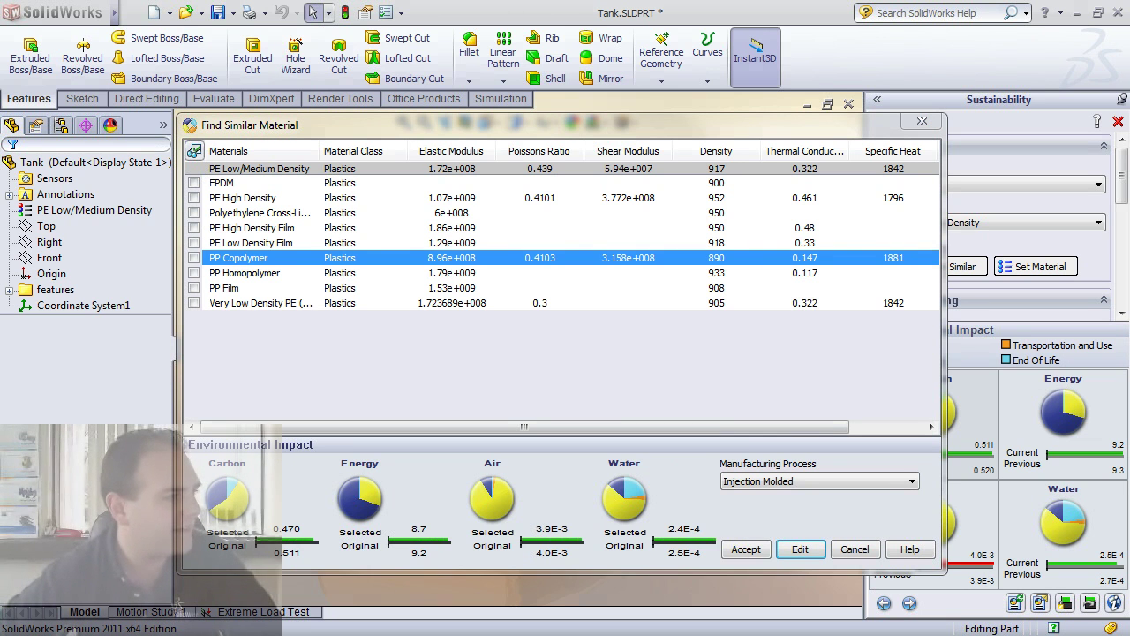
pyautogui.click(244, 273)
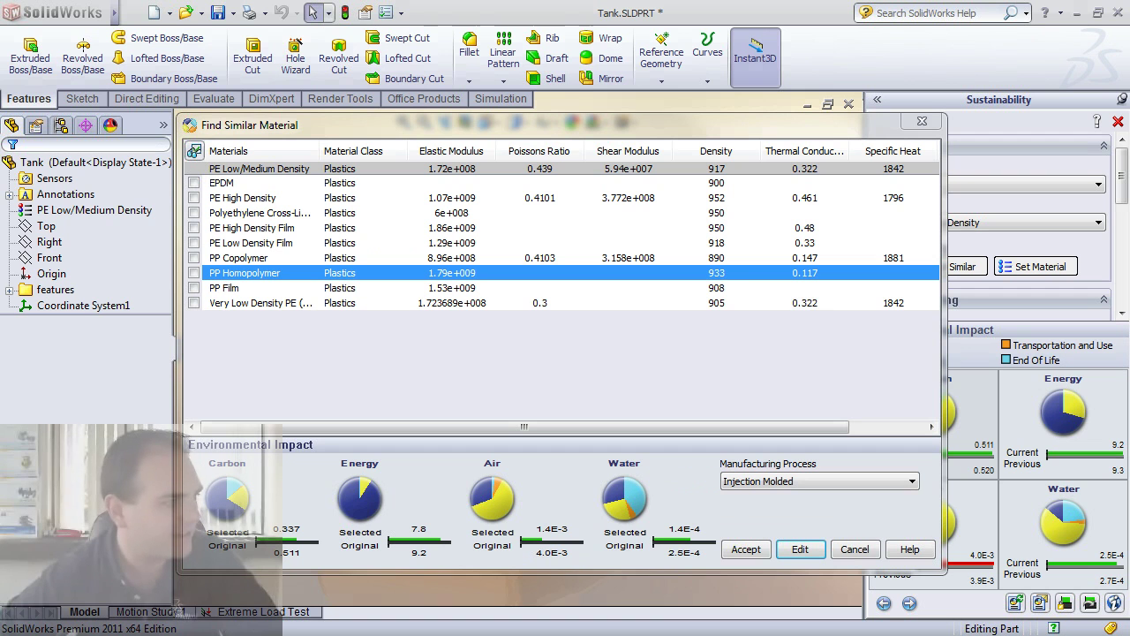
pyautogui.press('space')
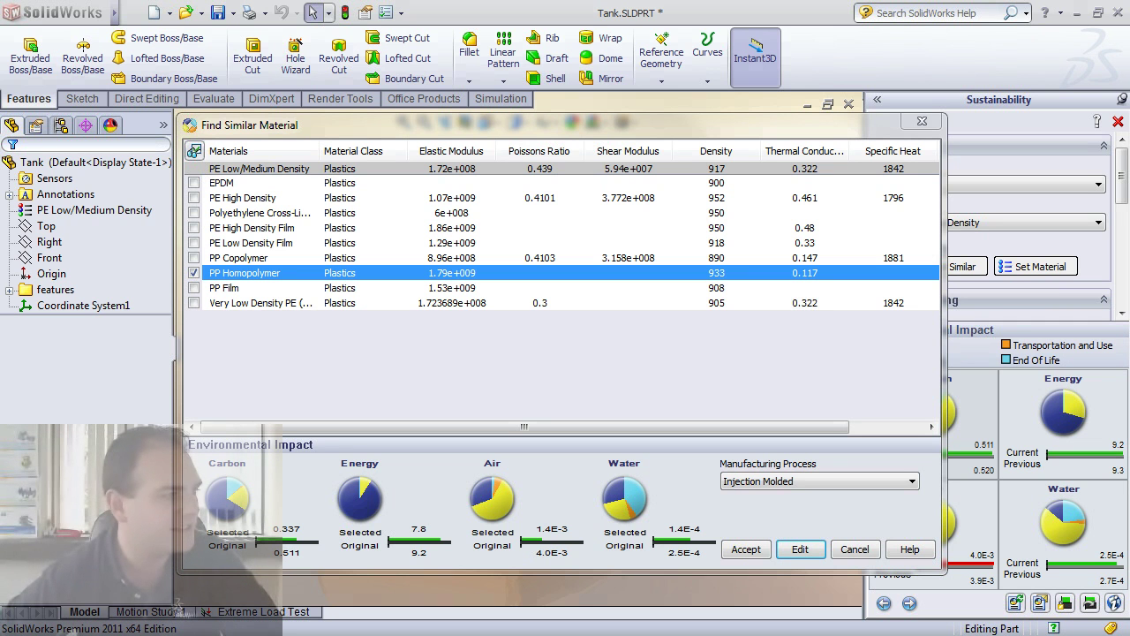
pyautogui.press('Return')
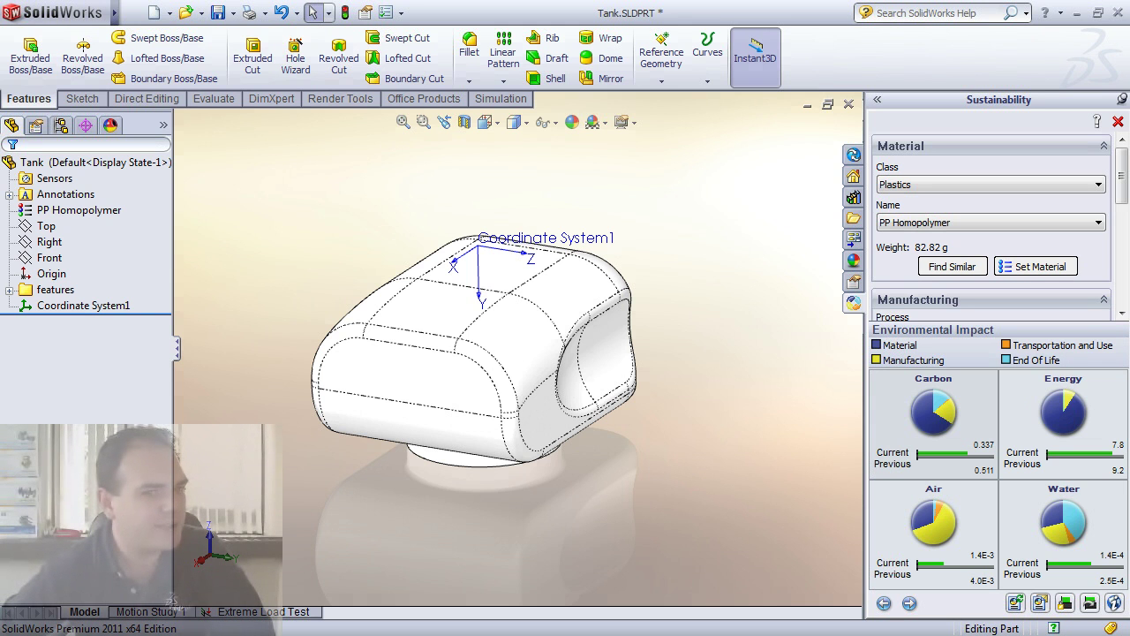
# Step: Check the Extreme Load Test's 49.05 N Force-1 and Pressure-1 faces, then run the study
pyautogui.click(263, 611)
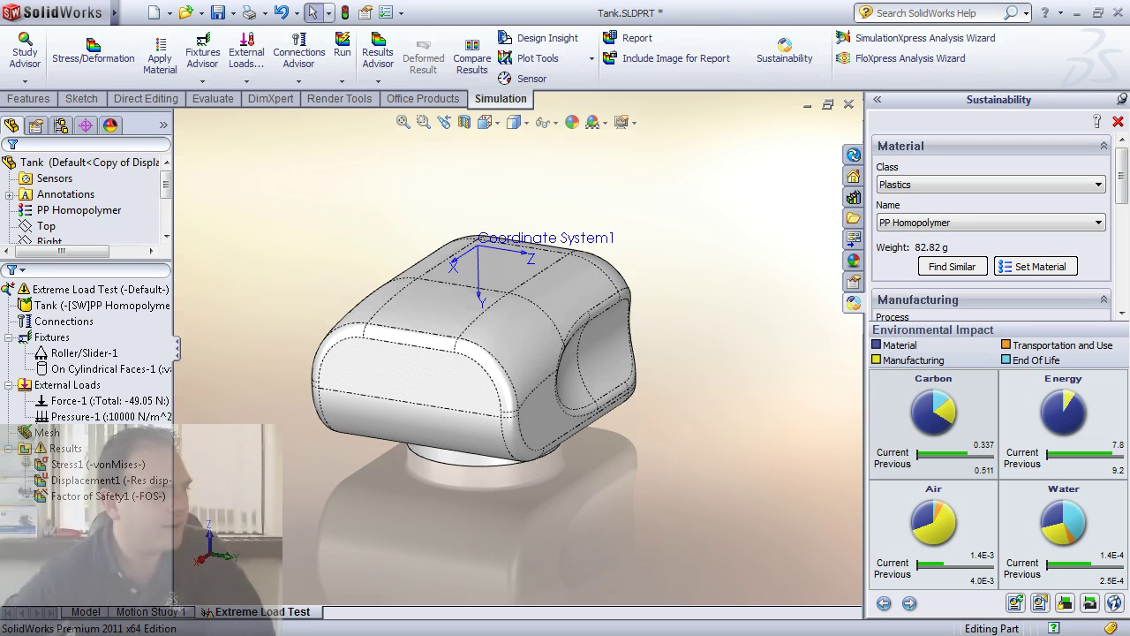
pyautogui.moveTo(144, 389)
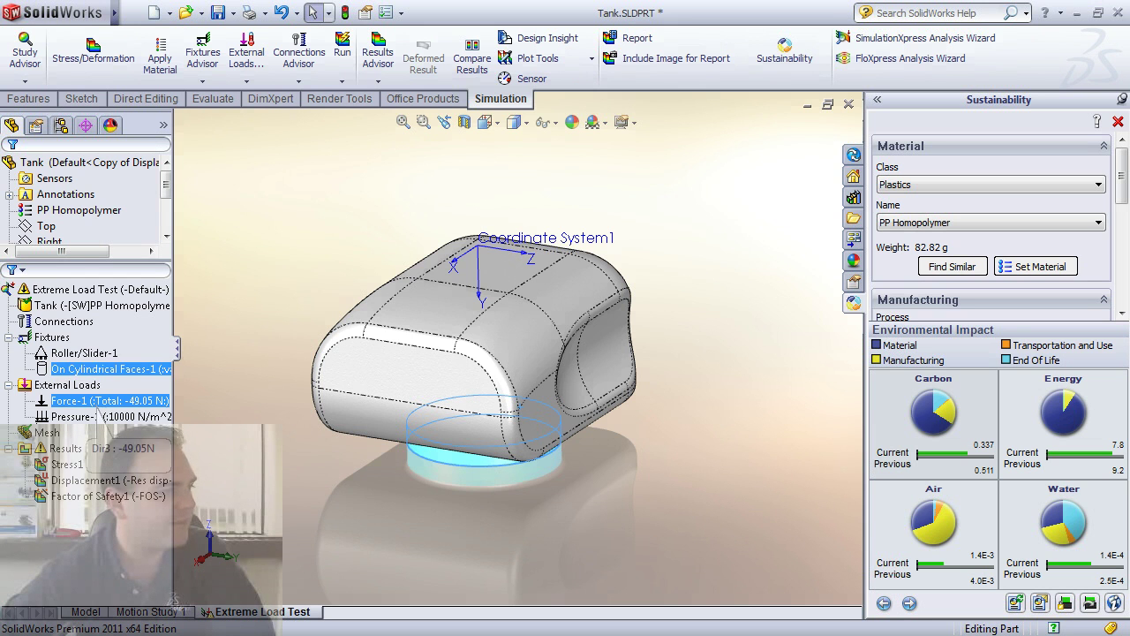
pyautogui.click(106, 401)
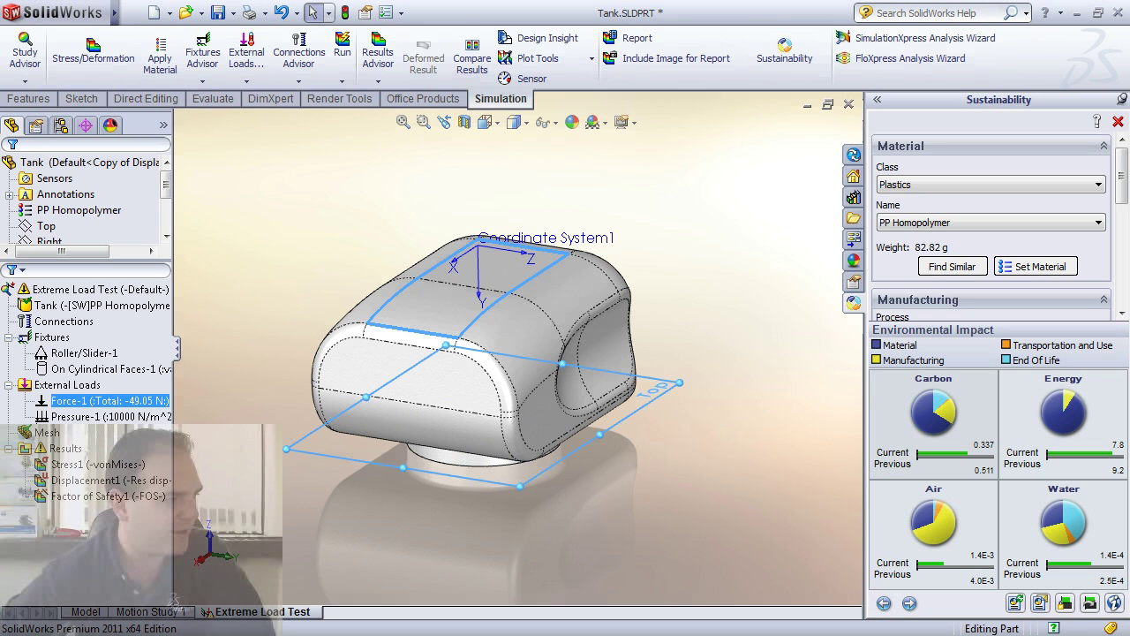
pyautogui.click(53, 416)
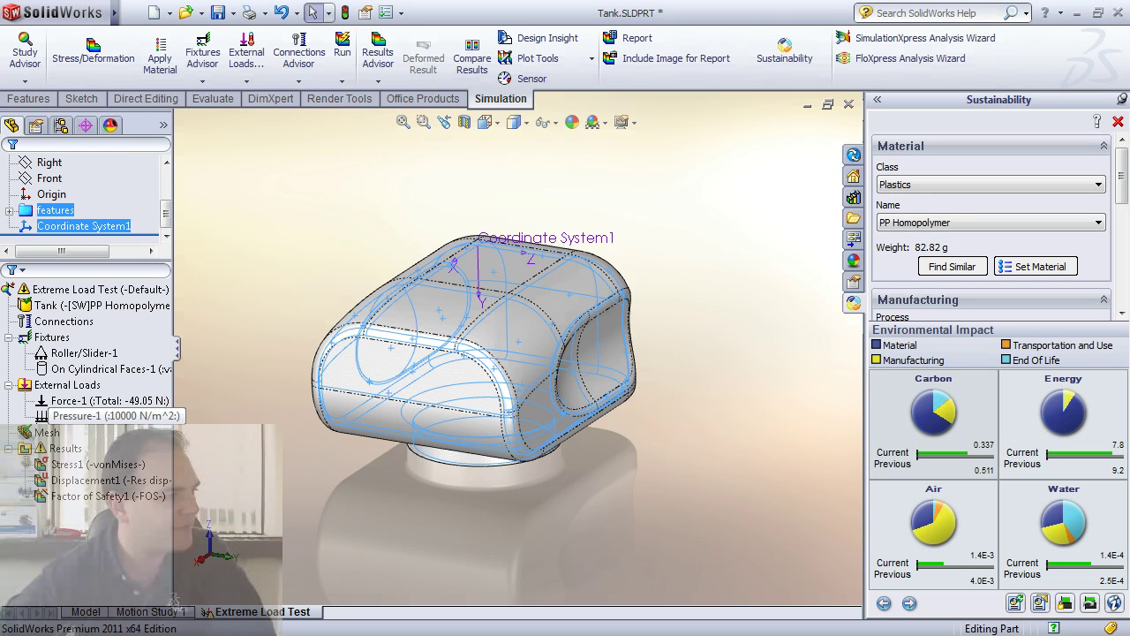
pyautogui.rightClick(81, 290)
pyautogui.click(119, 318)
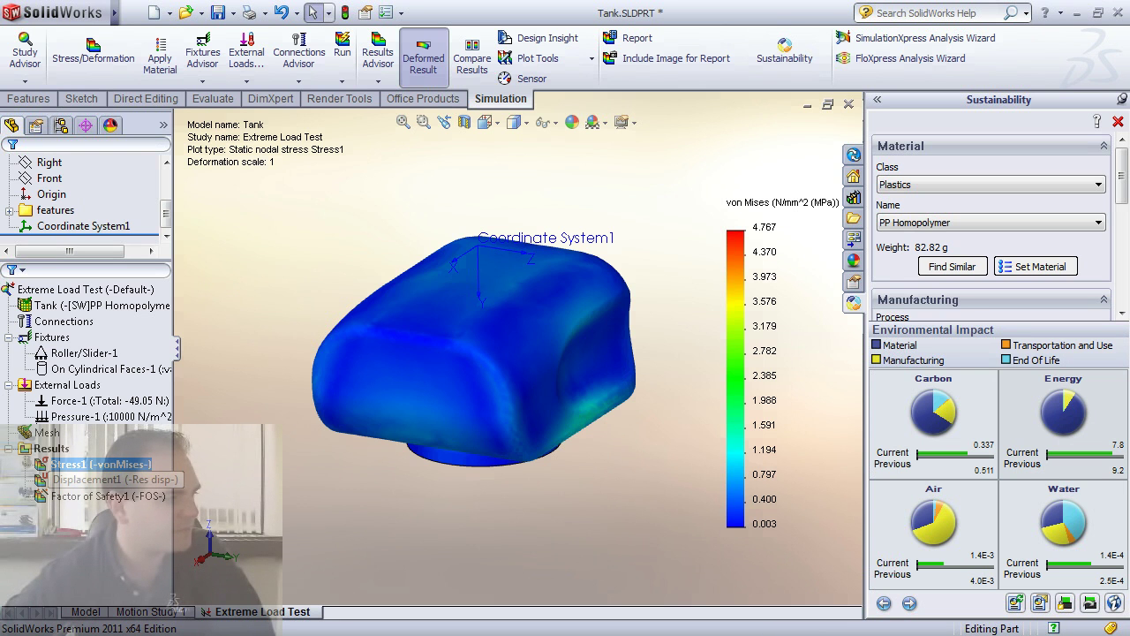
# Step: Show the Displacement1 plot, then the Factor of Safety1 plot with minimum FOS 5.2
pyautogui.doubleClick(97, 480)
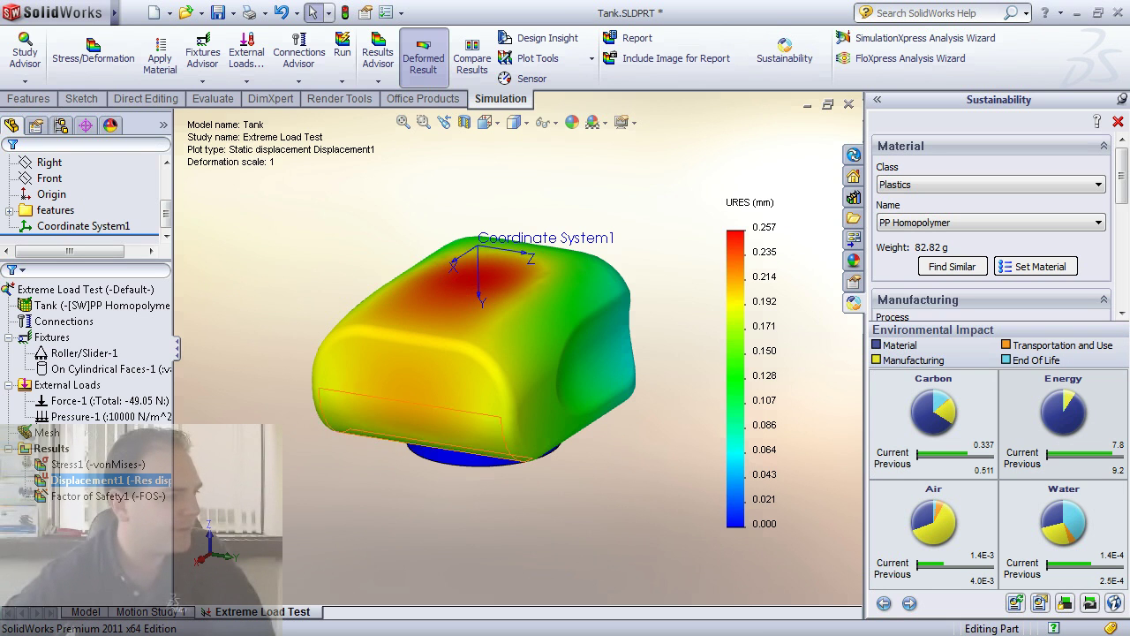
pyautogui.doubleClick(106, 496)
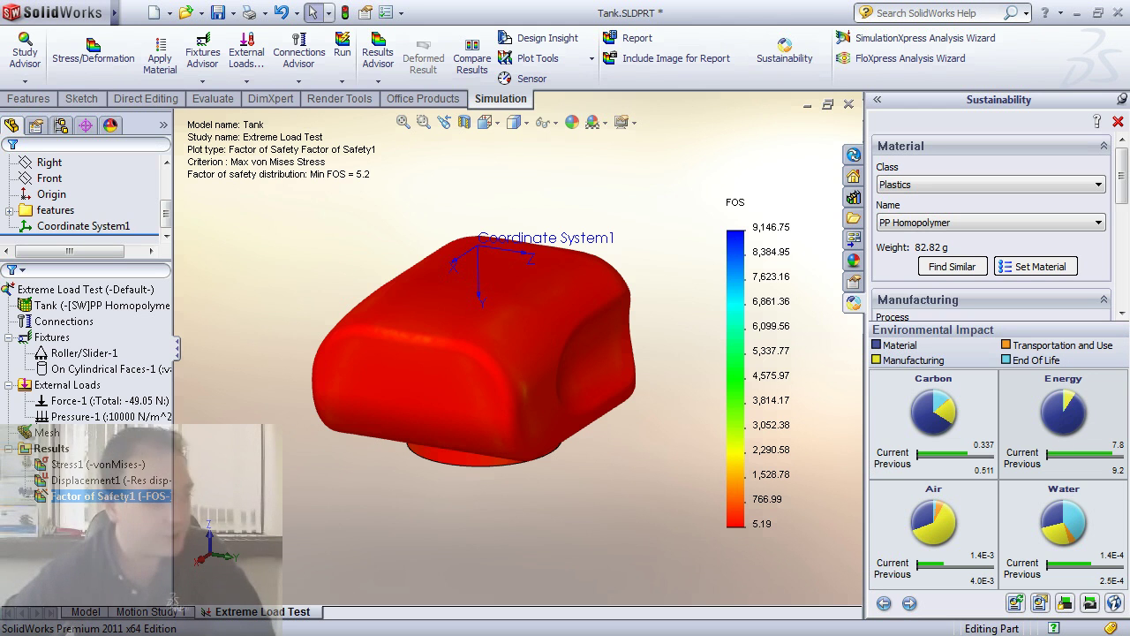
# Step: Change Shell1's thickness from 2.5 to 1.5 and rerun the Extreme Load Test study
pyautogui.click(60, 124)
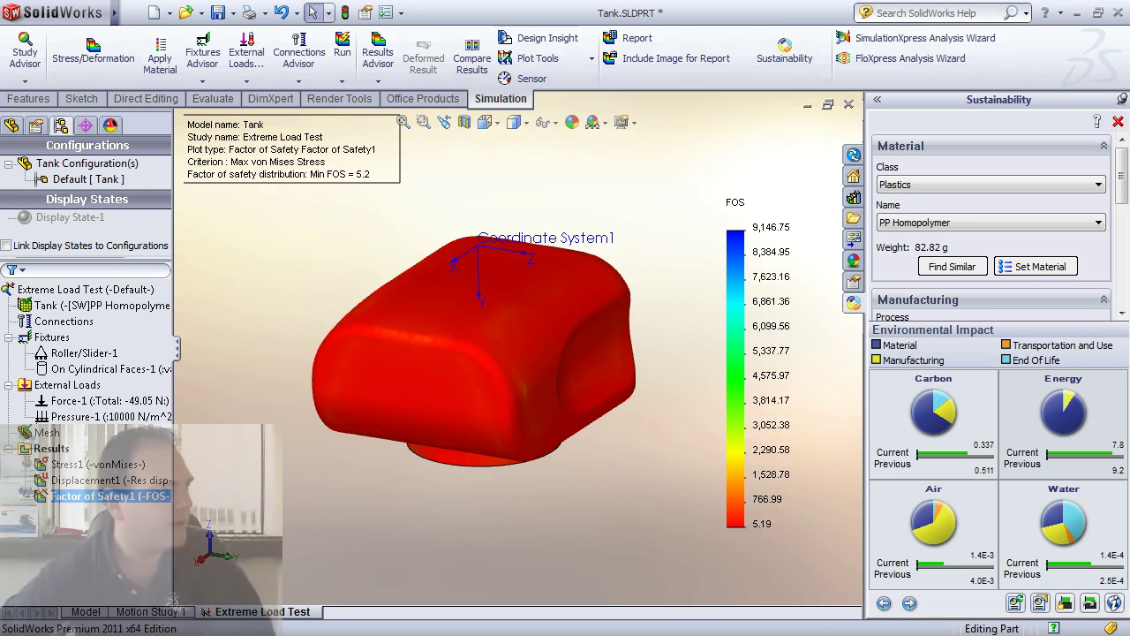
pyautogui.click(11, 124)
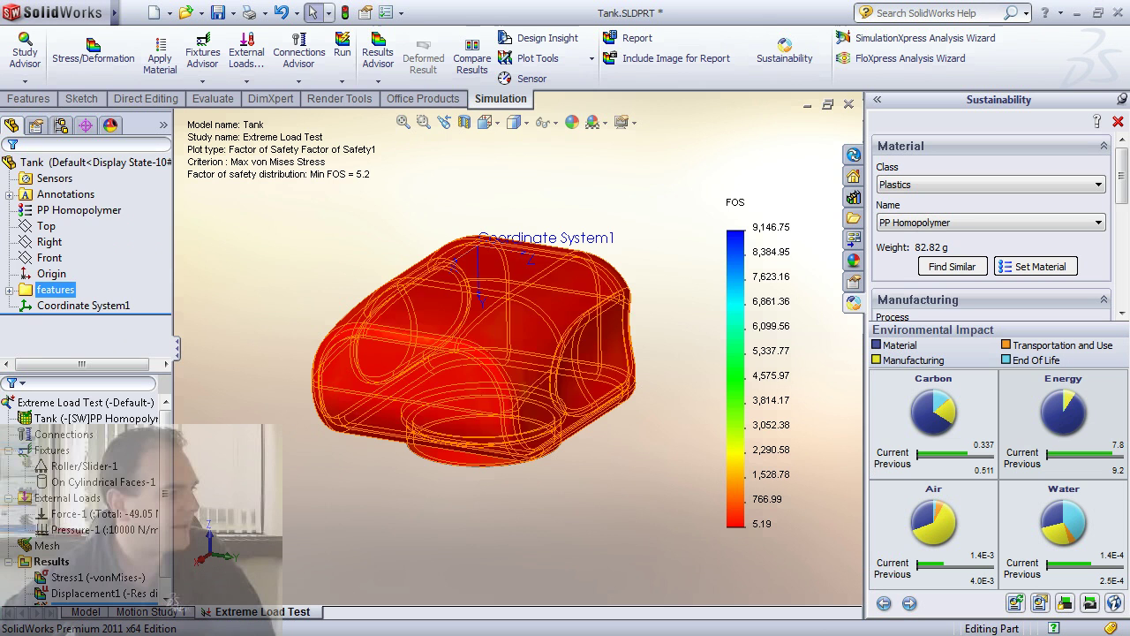
pyautogui.click(9, 290)
pyautogui.scroll(-1, 88, 265)
pyautogui.click(66, 320)
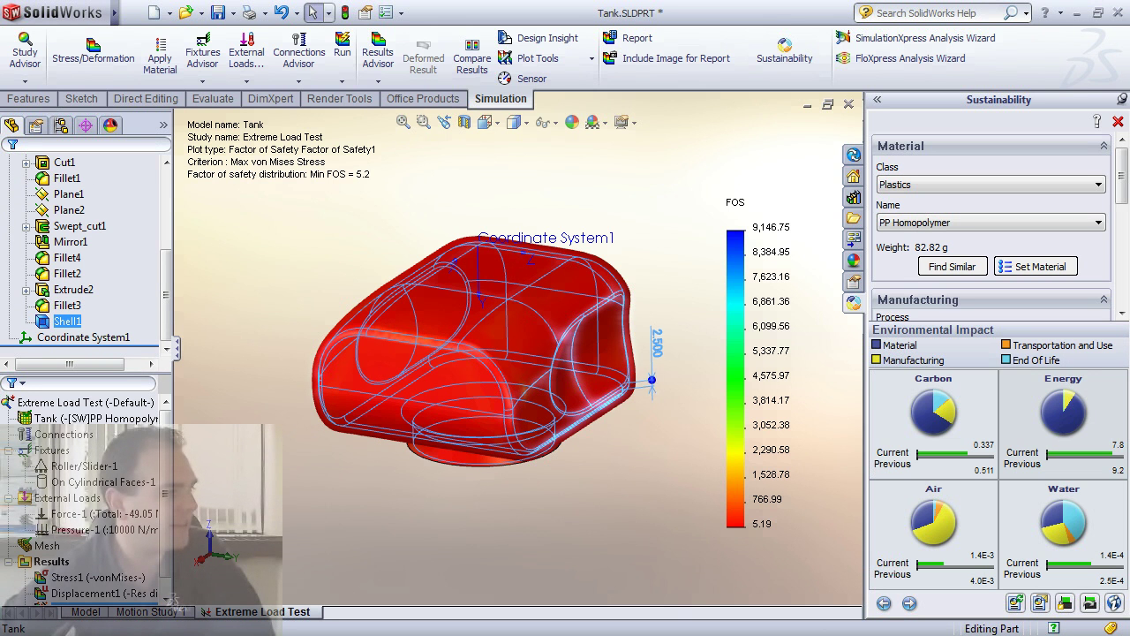
pyautogui.doubleClick(664, 340)
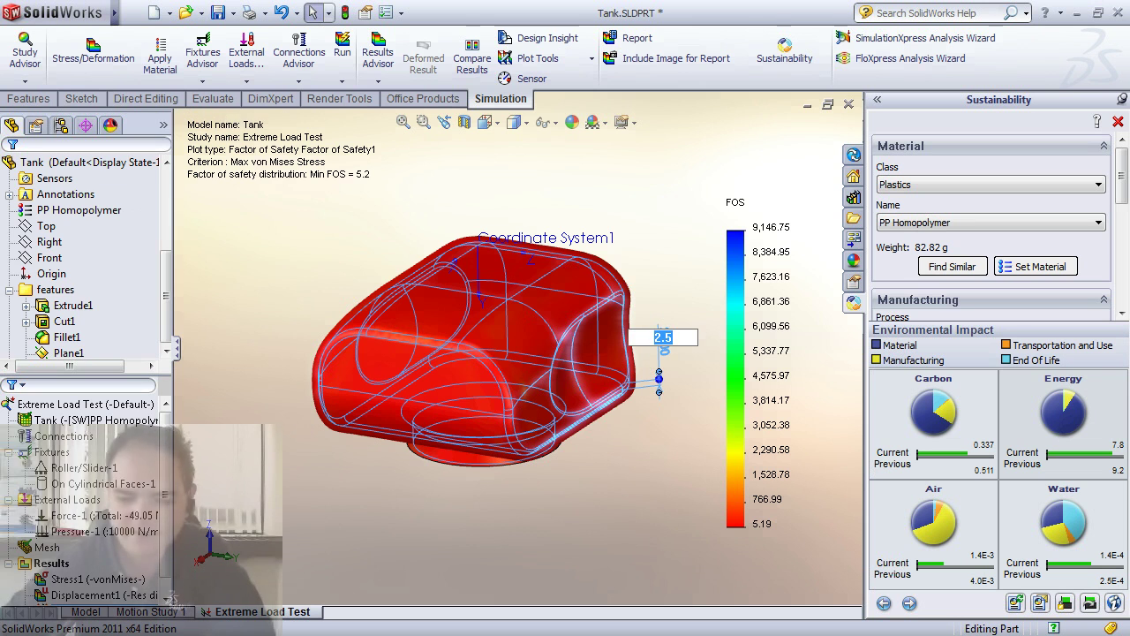
pyautogui.write('1.5')
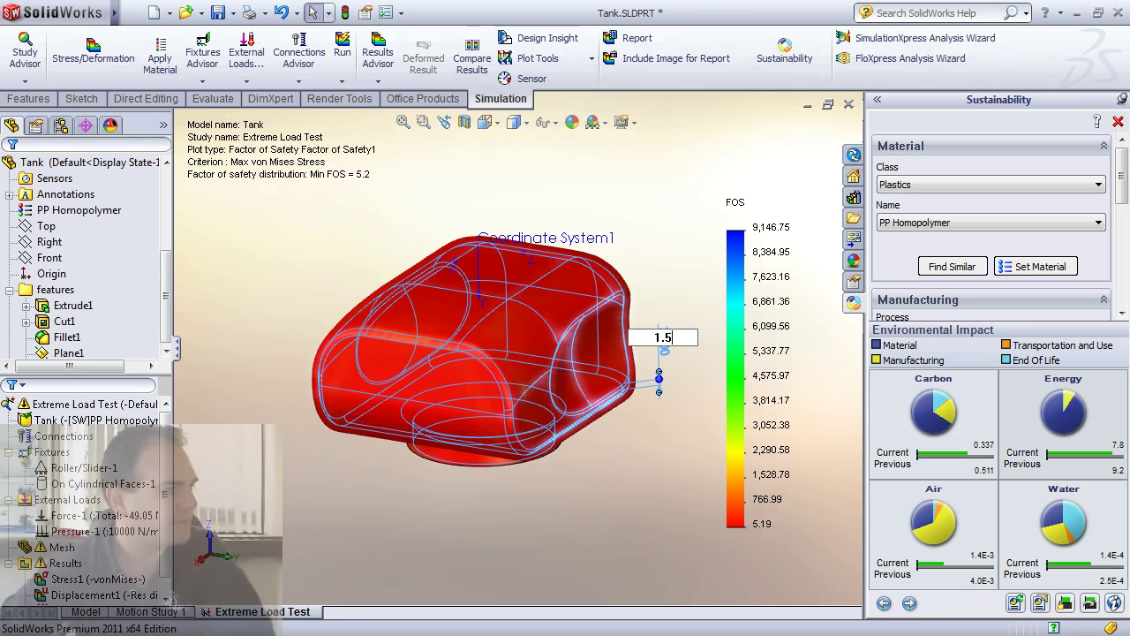
pyautogui.press('Return')
pyautogui.rightClick(94, 405)
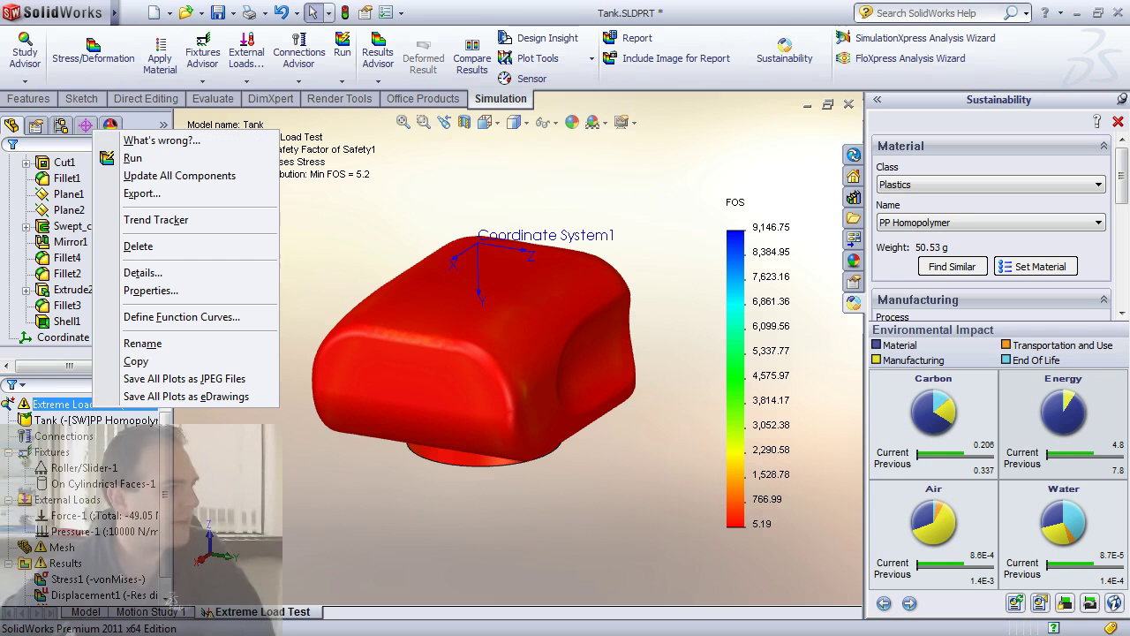
pyautogui.click(115, 157)
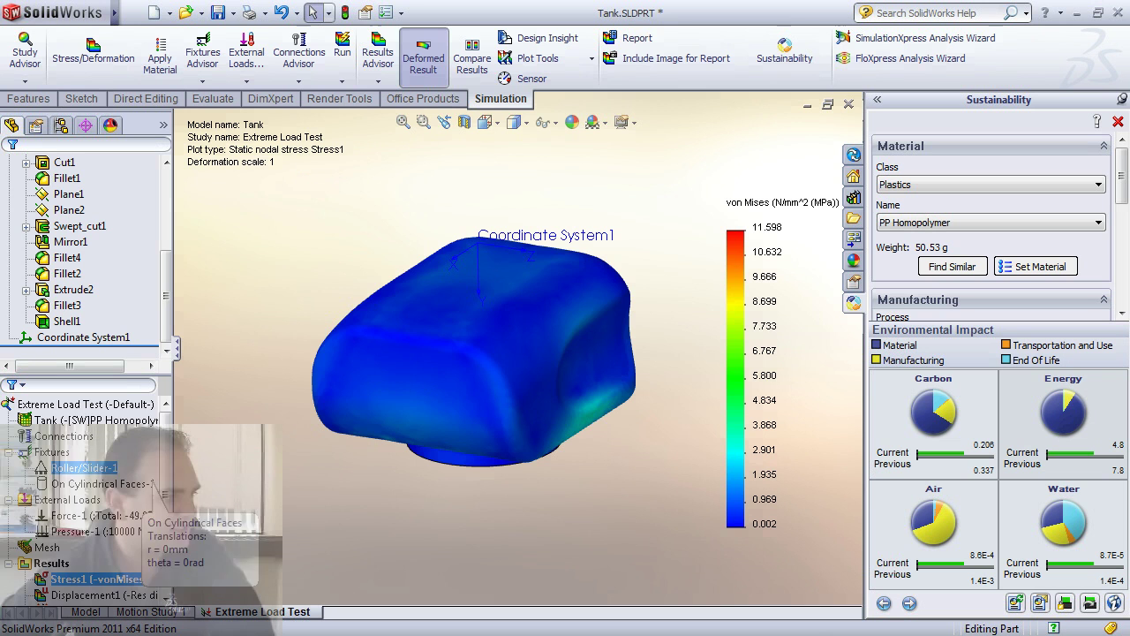
# Step: Review the updated displacement and safety-factor plots (minimum FOS 2.1), then save and close Tank.SLDPRT
pyautogui.scroll(-1, 97, 530)
pyautogui.doubleClick(97, 579)
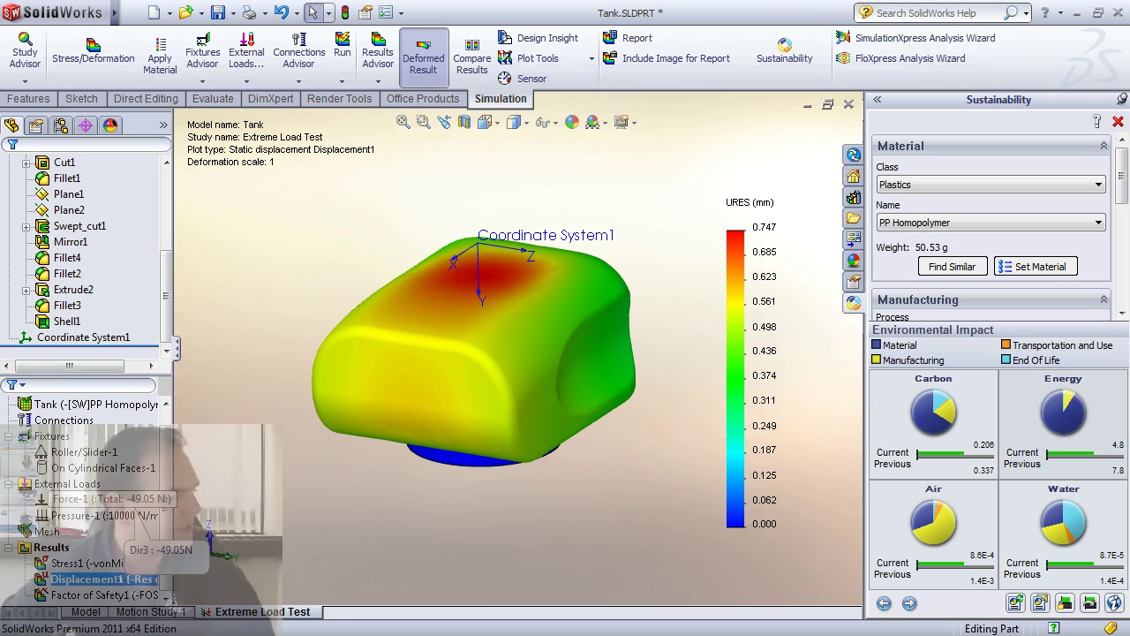
pyautogui.doubleClick(104, 595)
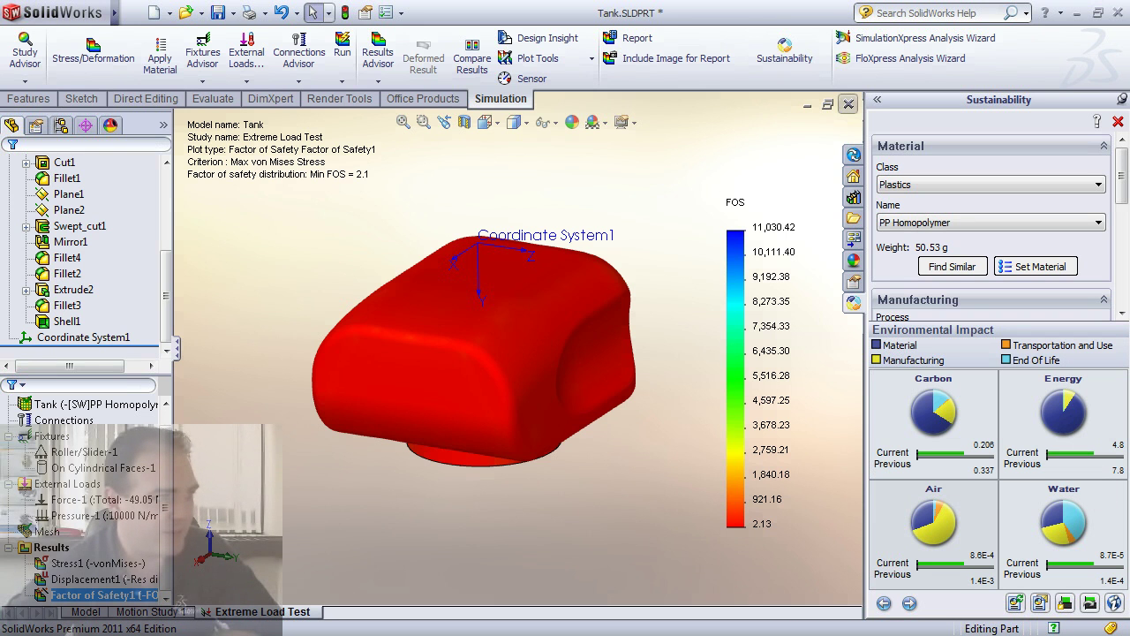
pyautogui.click(849, 104)
pyautogui.press('Return')
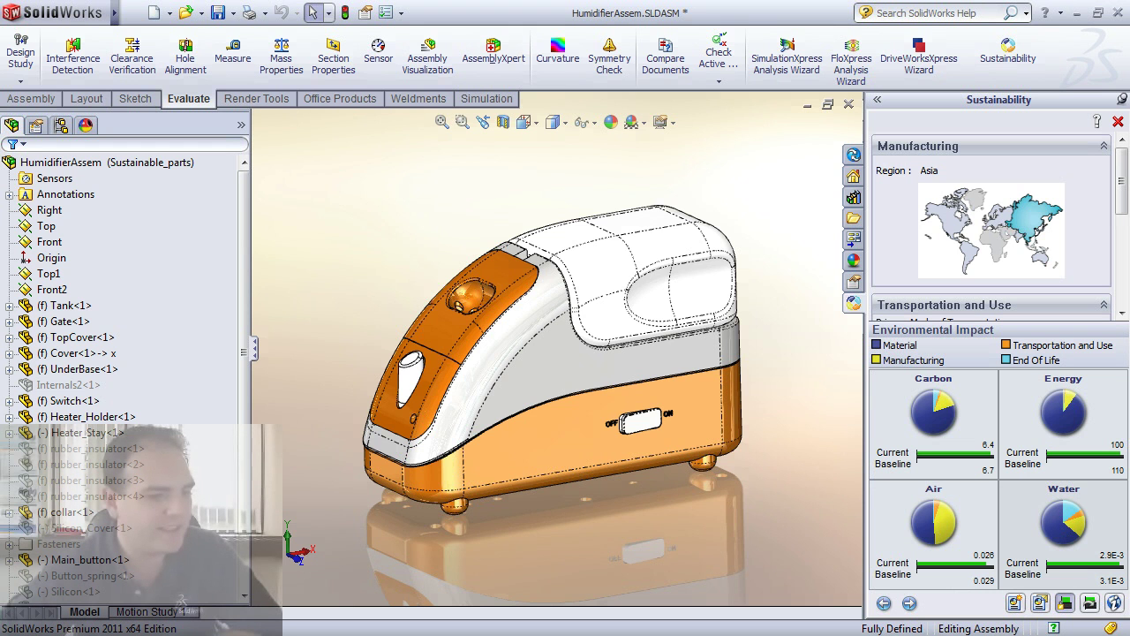
# Step: Generate the HumidifierAssem sustainability report, dismissing the error messages and retrying until Word opens
pyautogui.click(1039, 604)
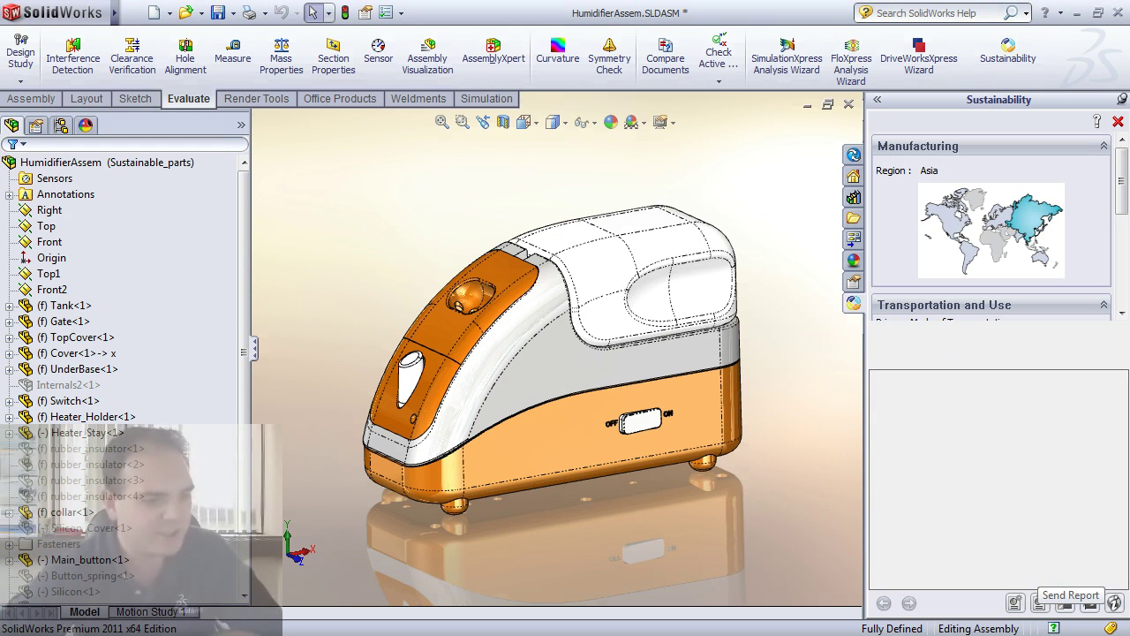
pyautogui.press('Return')
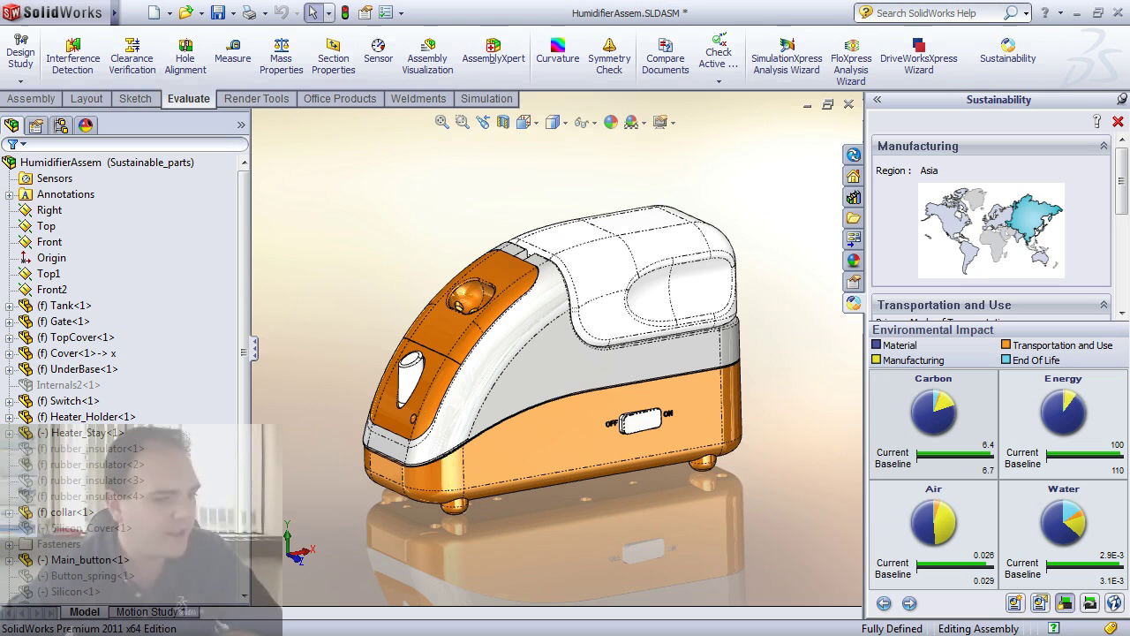
pyautogui.click(1015, 603)
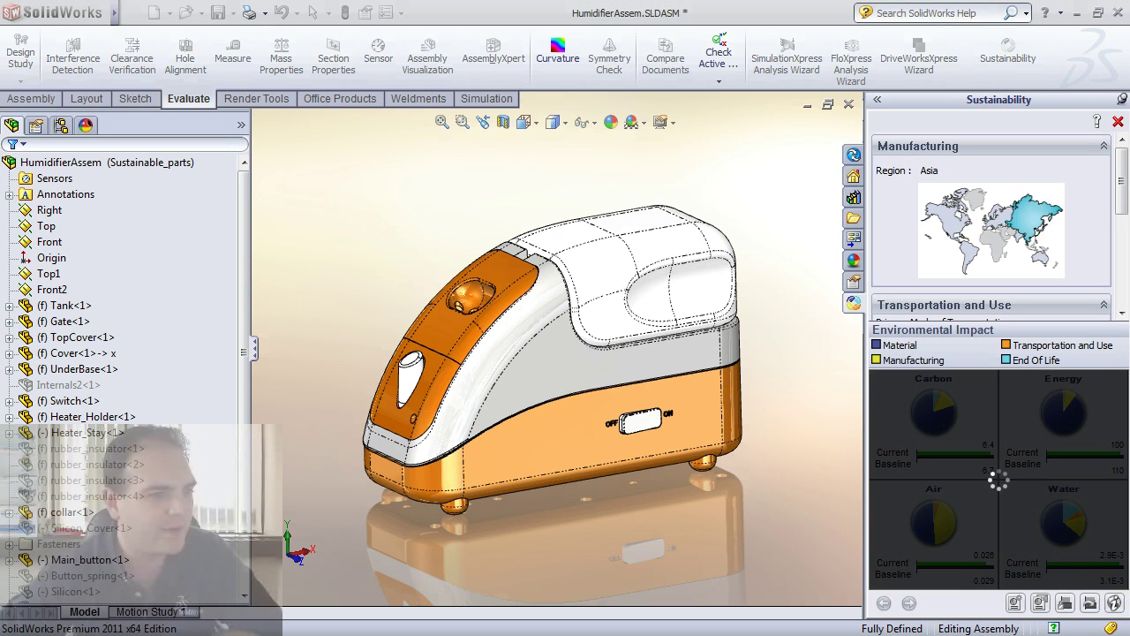
pyautogui.press('Return')
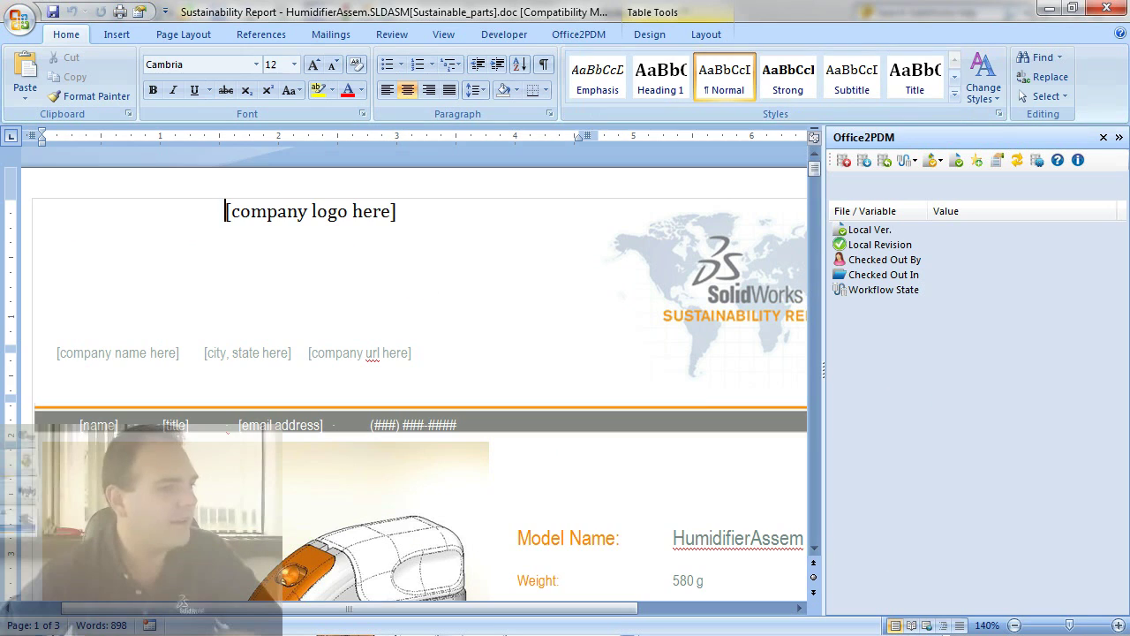
# Step: Scroll through the report's impact charts and component tables
pyautogui.scroll(-5, 420, 379)
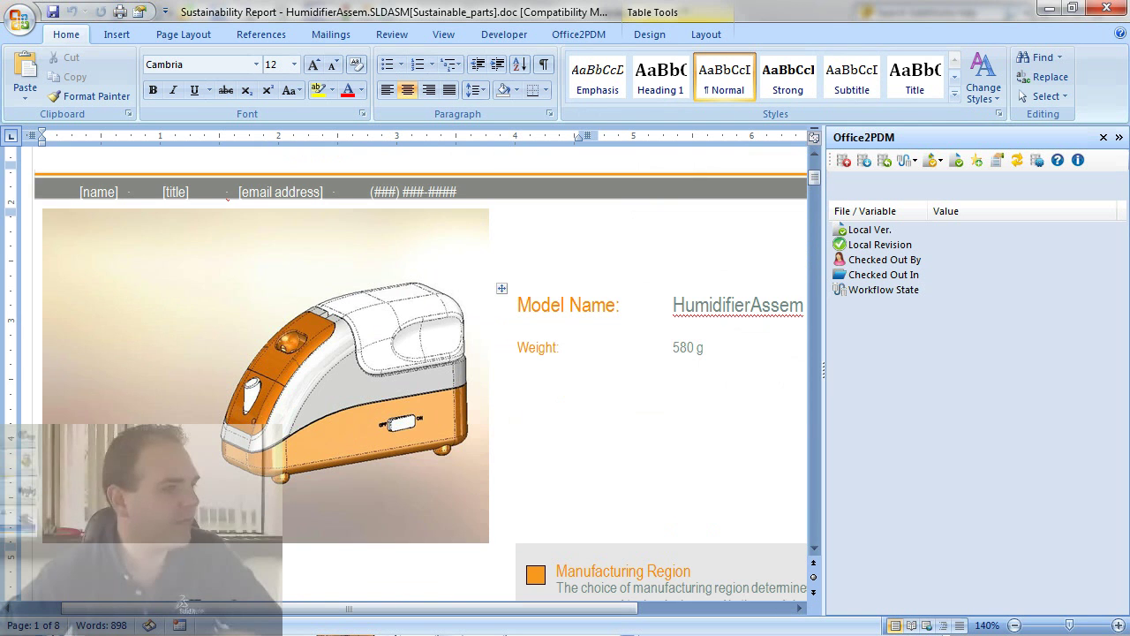
pyautogui.scroll(-7, 421, 371)
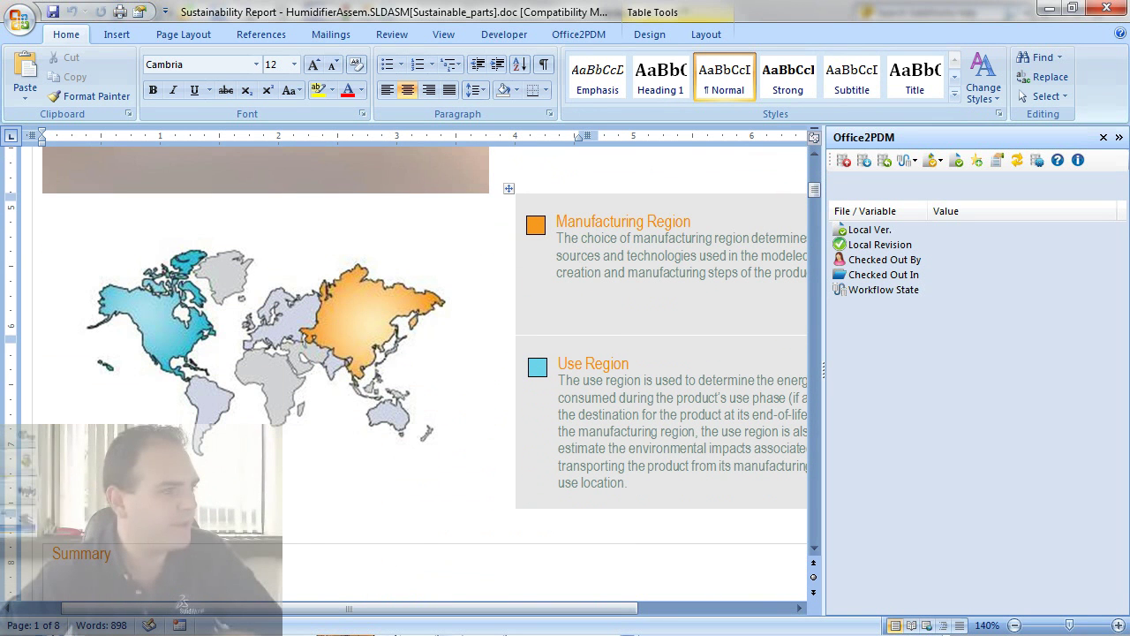
pyautogui.scroll(-15, 421, 371)
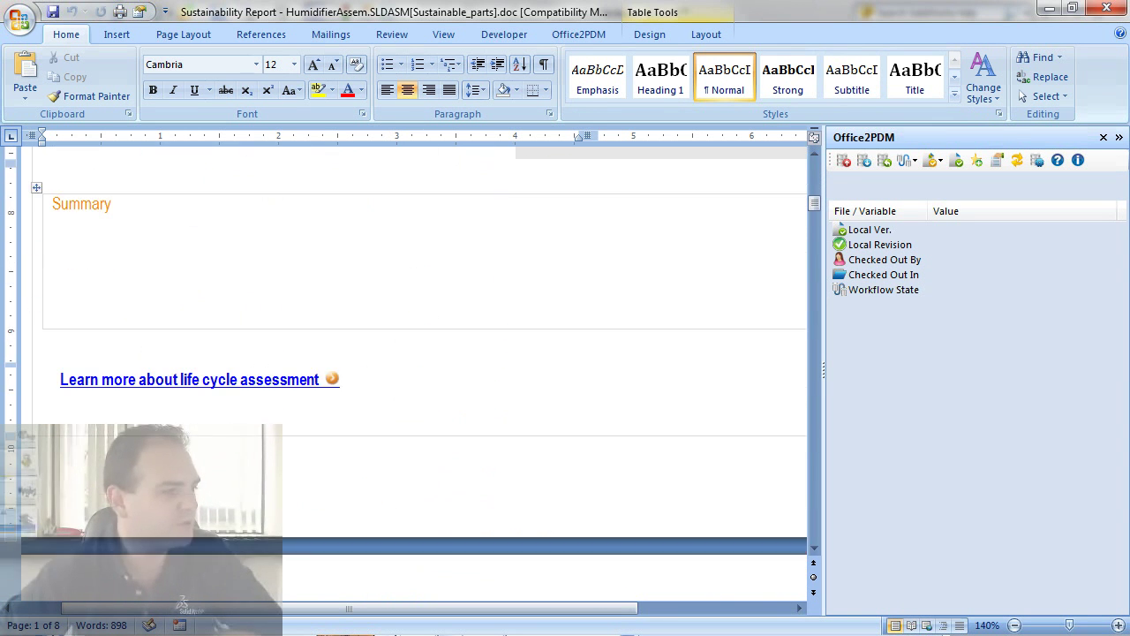
pyautogui.scroll(-8, 421, 371)
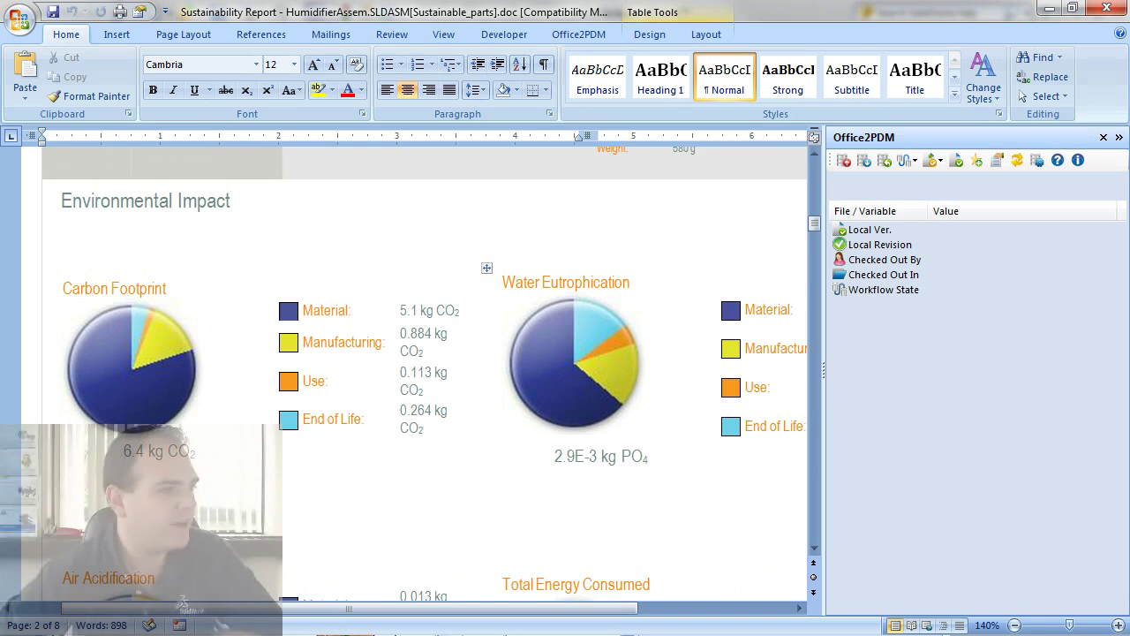
pyautogui.scroll(-8, 421, 371)
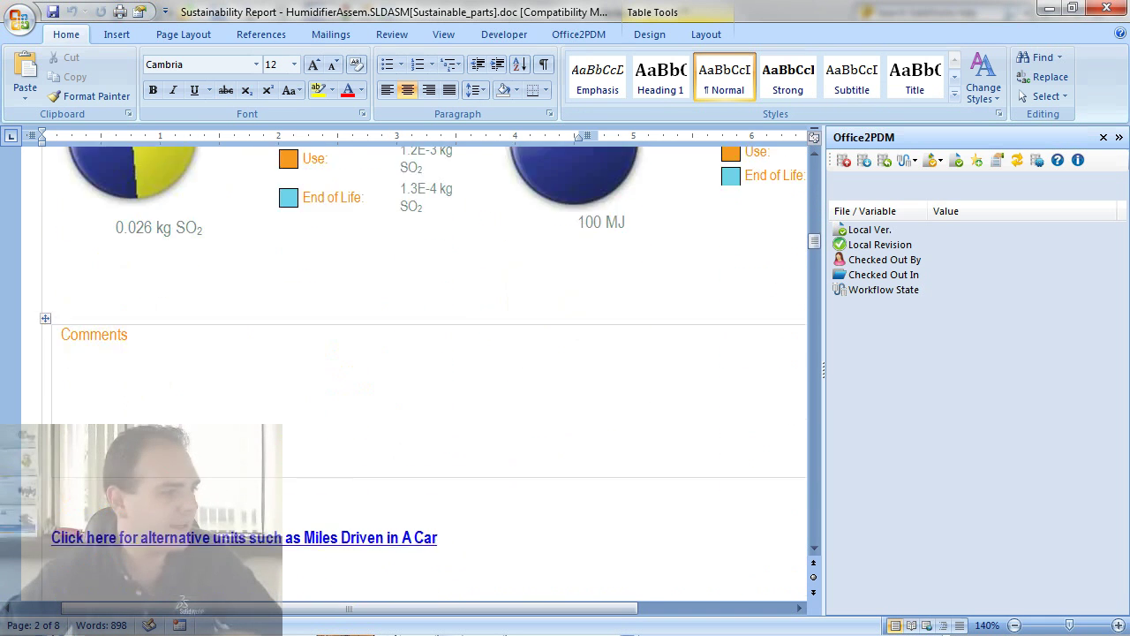
pyautogui.scroll(-5, 421, 370)
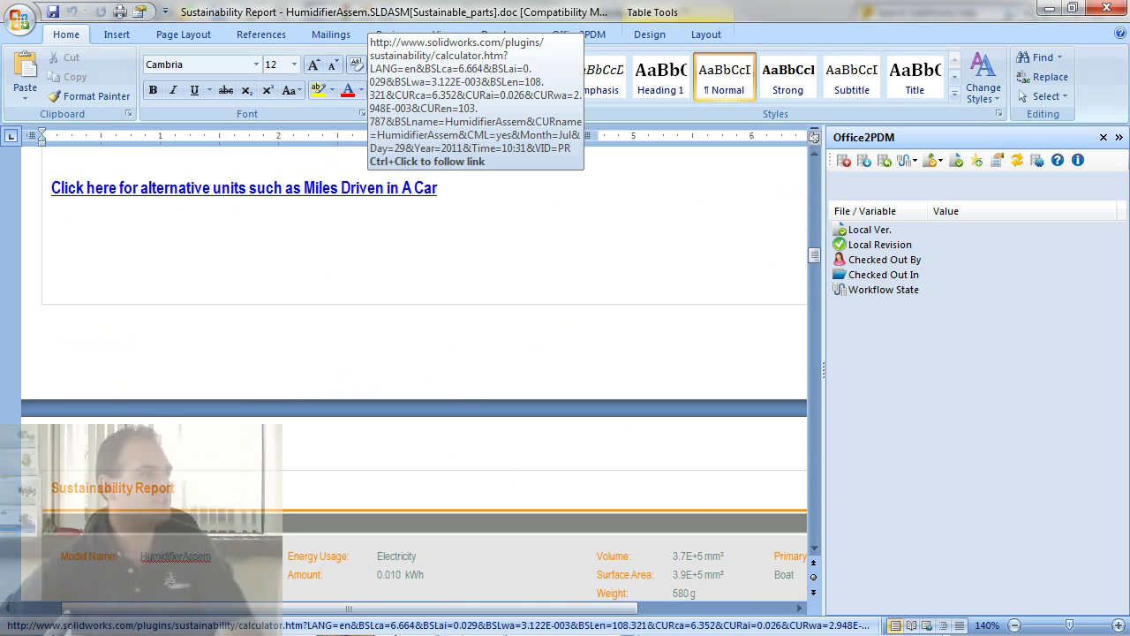
pyautogui.scroll(15, 380, 187)
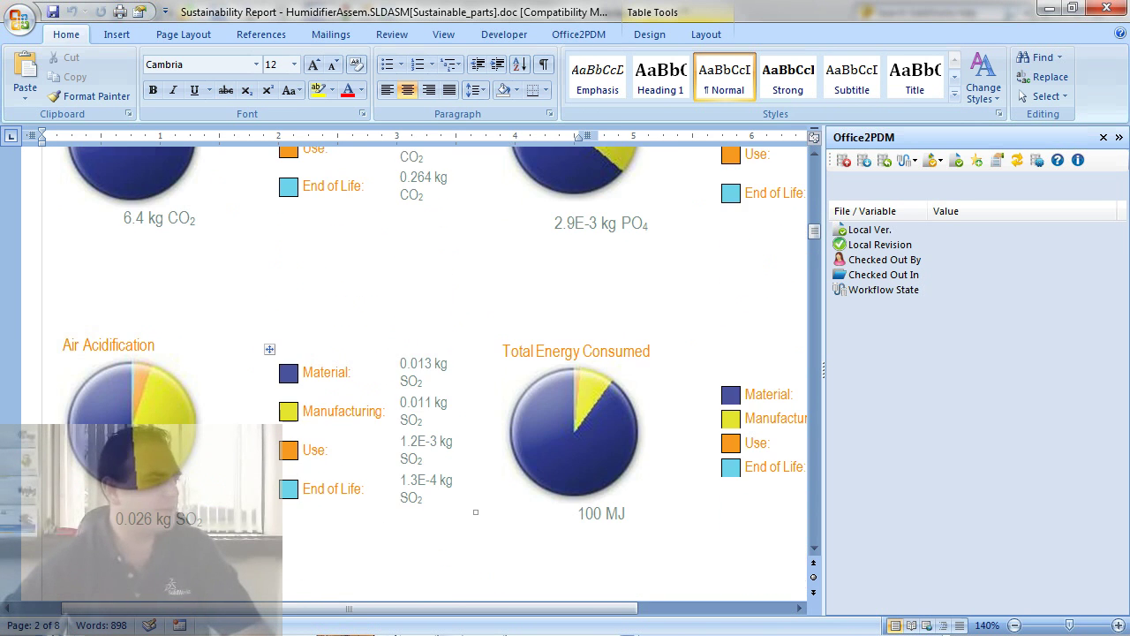
pyautogui.scroll(4, 421, 371)
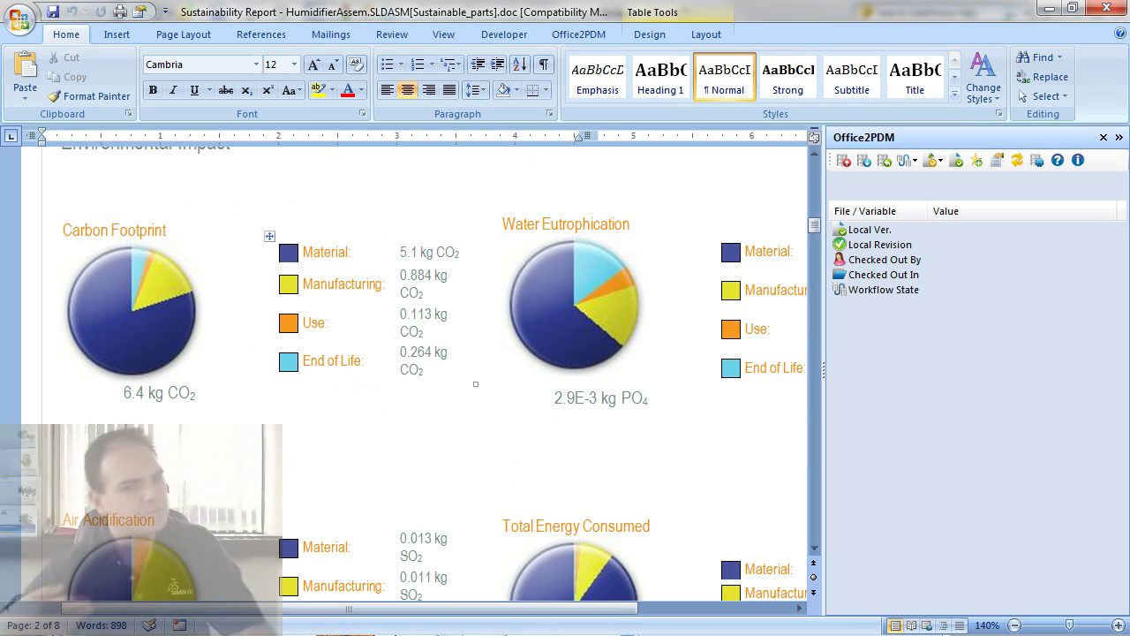
pyautogui.scroll(-20, 420, 371)
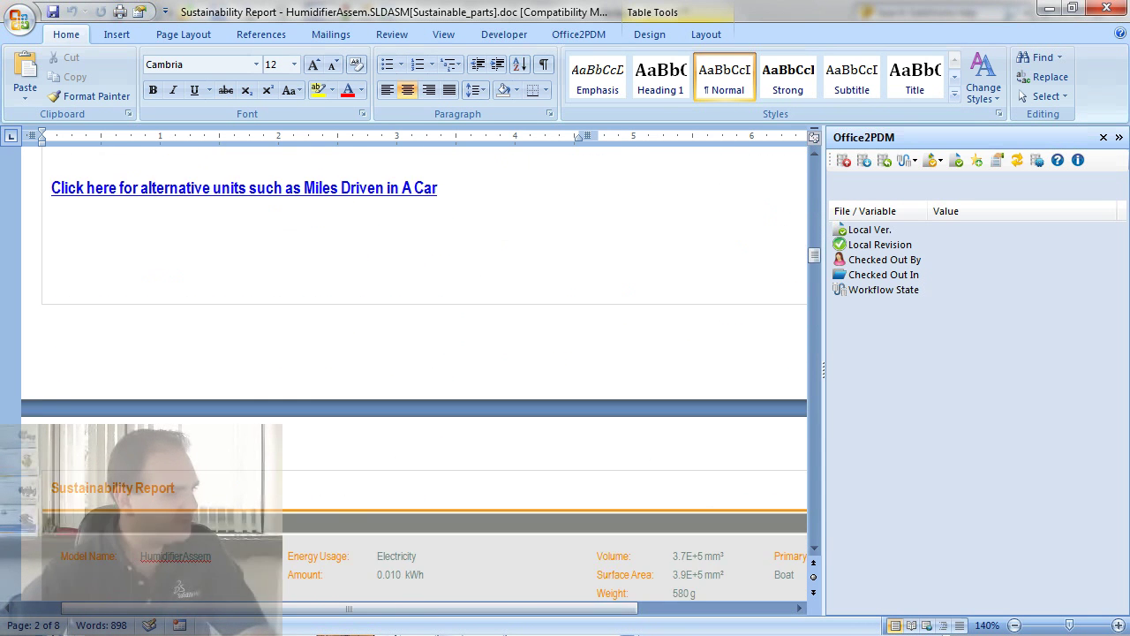
pyautogui.scroll(-9, 420, 371)
pyautogui.scroll(8, 420, 371)
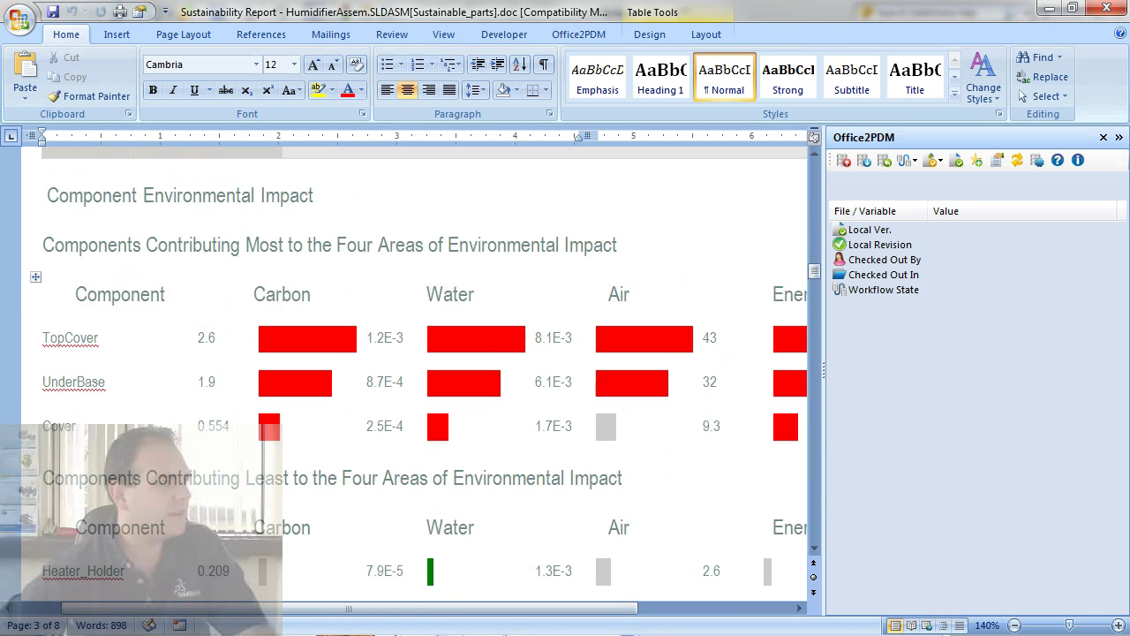
# Step: Close the report and Word, dismissing the unlock failure message, to return to SolidWorks
pyautogui.click(843, 160)
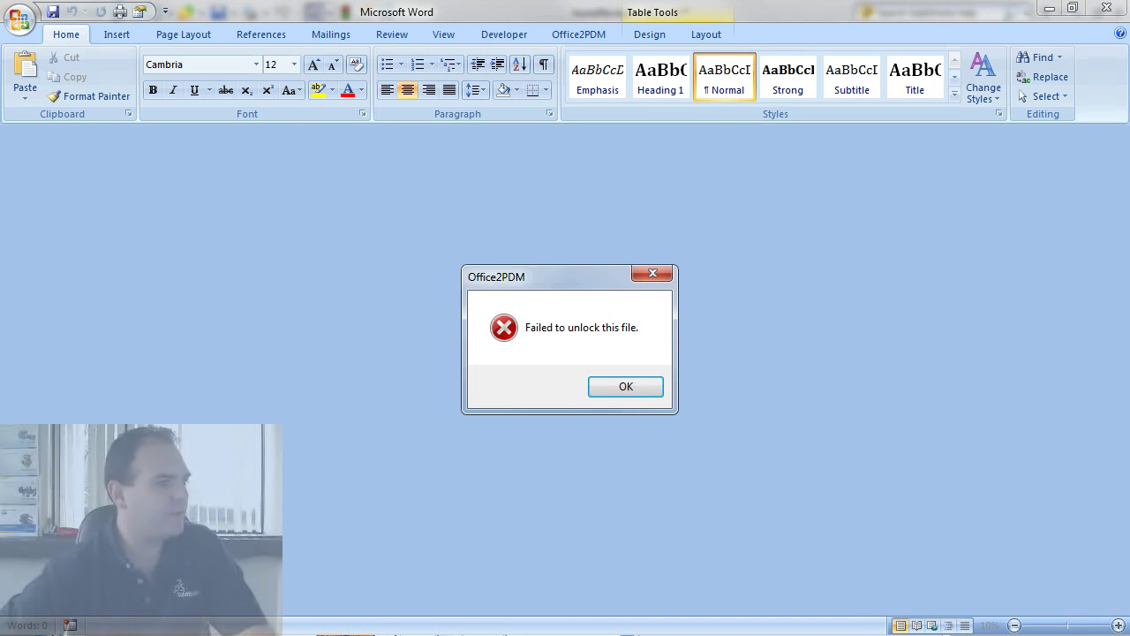
pyautogui.press('Return')
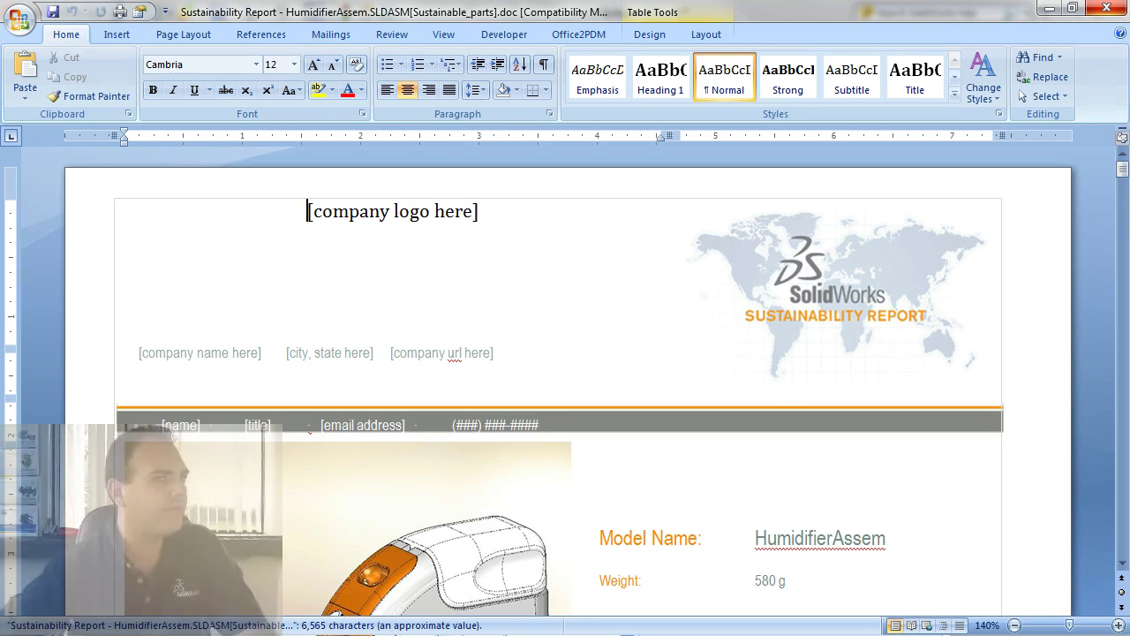
pyautogui.click(1110, 8)
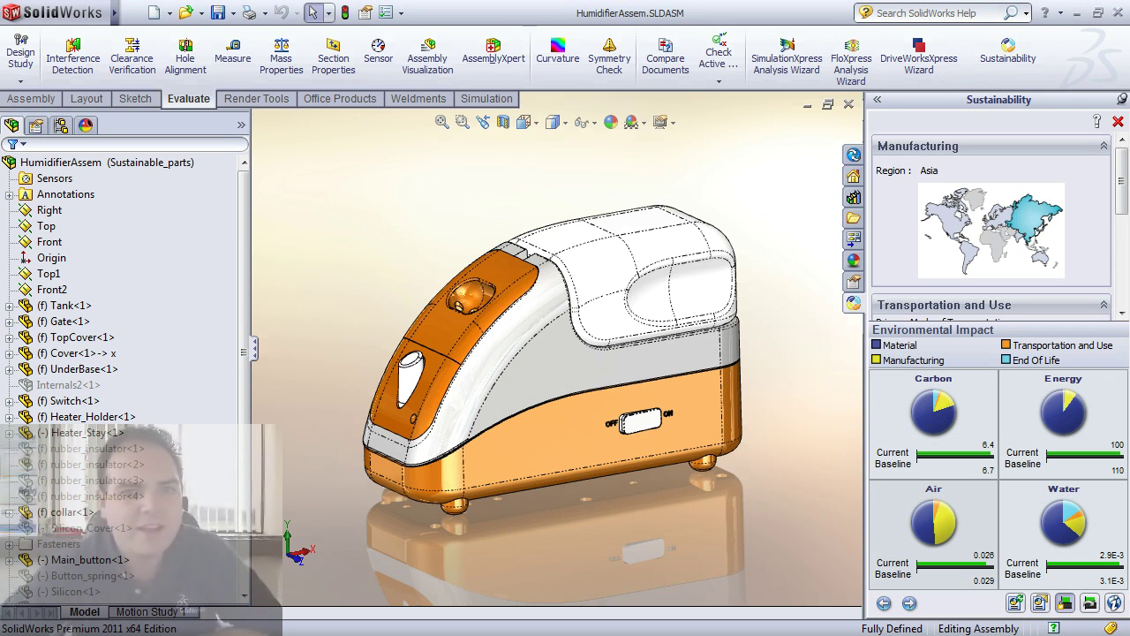
# Step: Zoom out on the saved HumidifierAssem assembly to view the whole model
pyautogui.scroll(2, 553, 358)
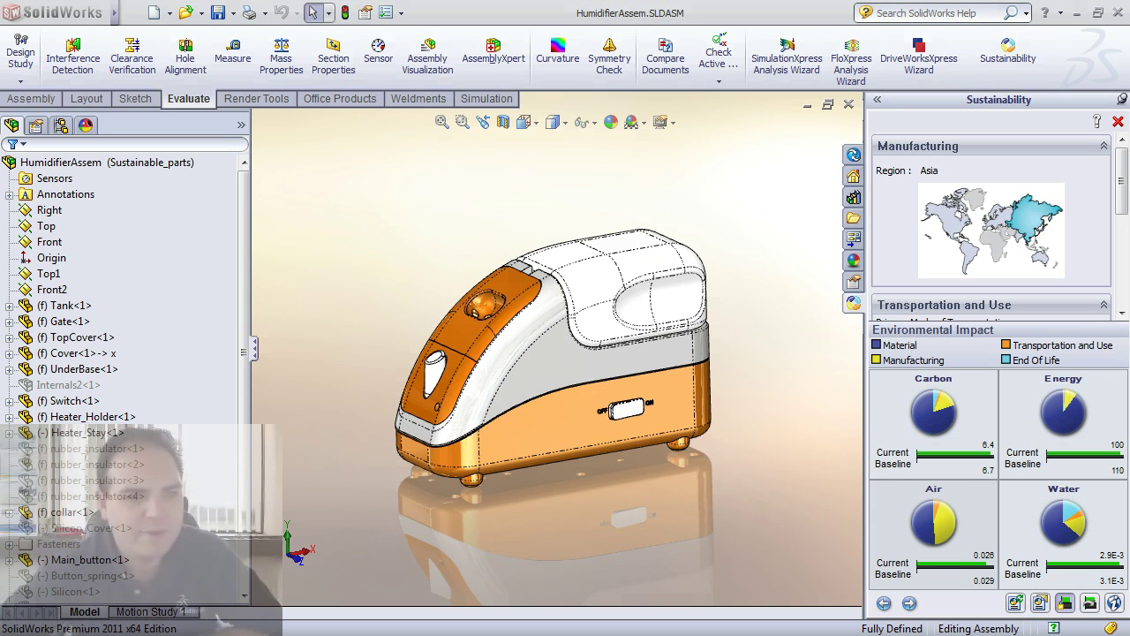